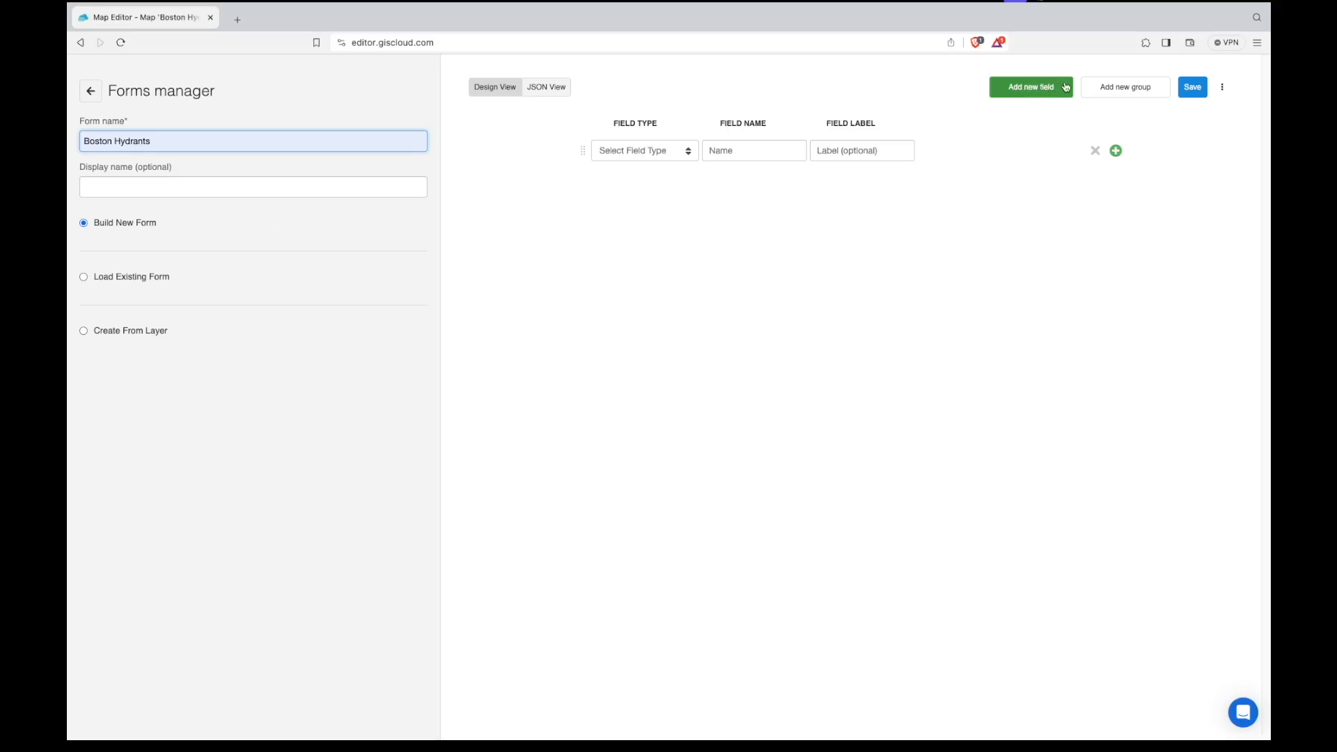
# Add a second field row to the form and define the first field as a Number field named Unit ID.
pyautogui.click(1042, 88)
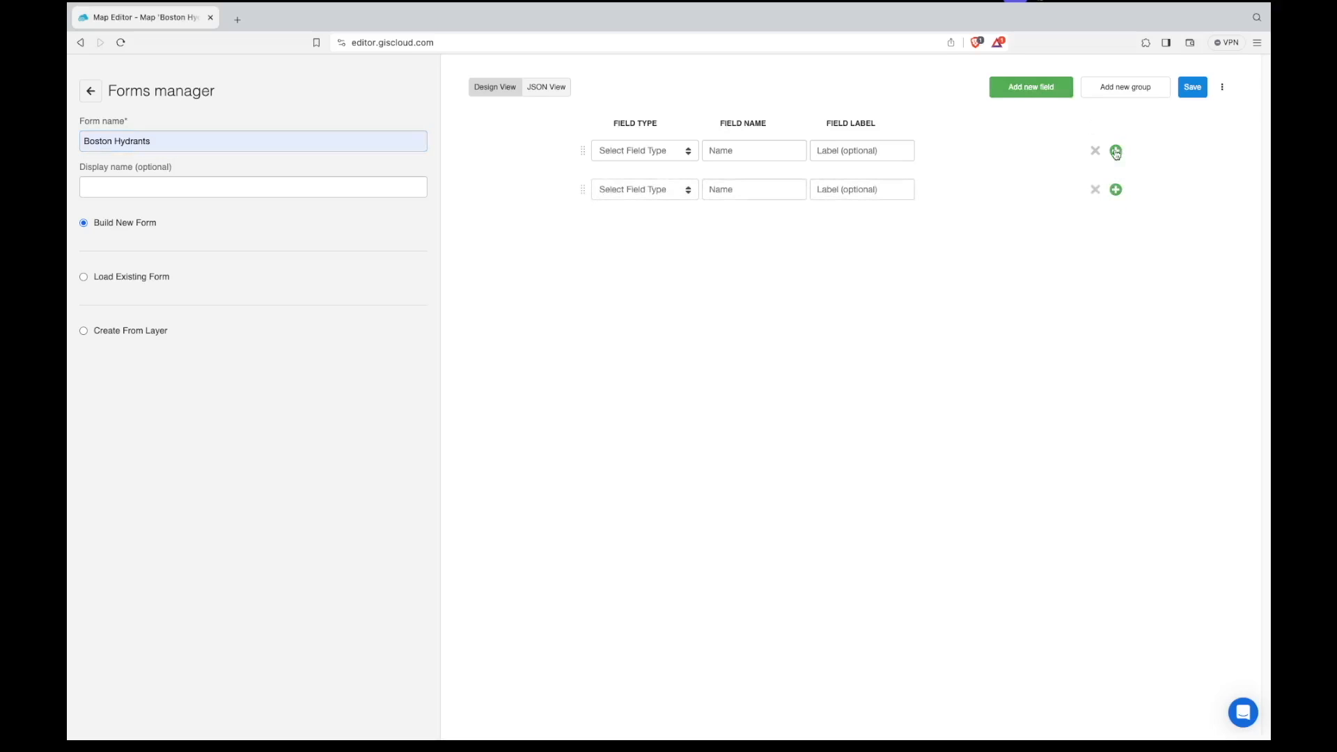
pyautogui.click(626, 152)
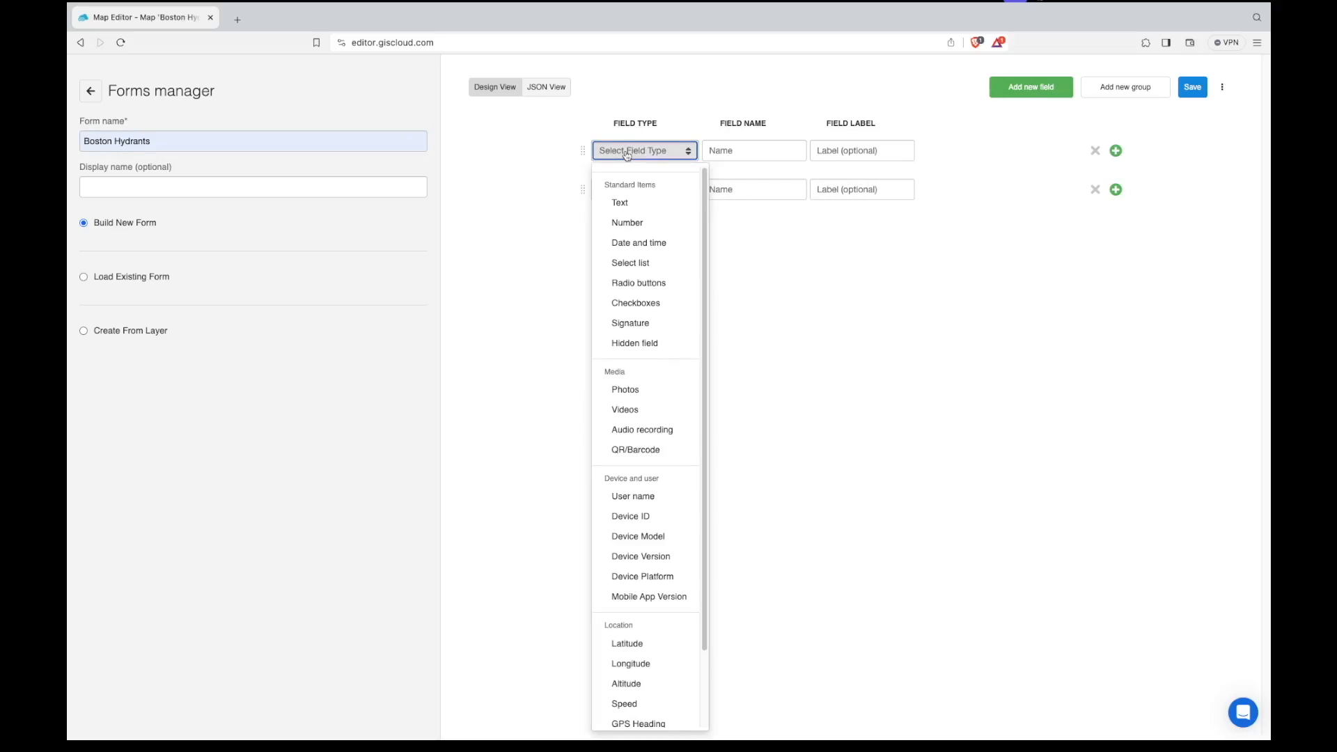
pyautogui.click(641, 224)
pyautogui.click(742, 152)
pyautogui.write('Unit ID')
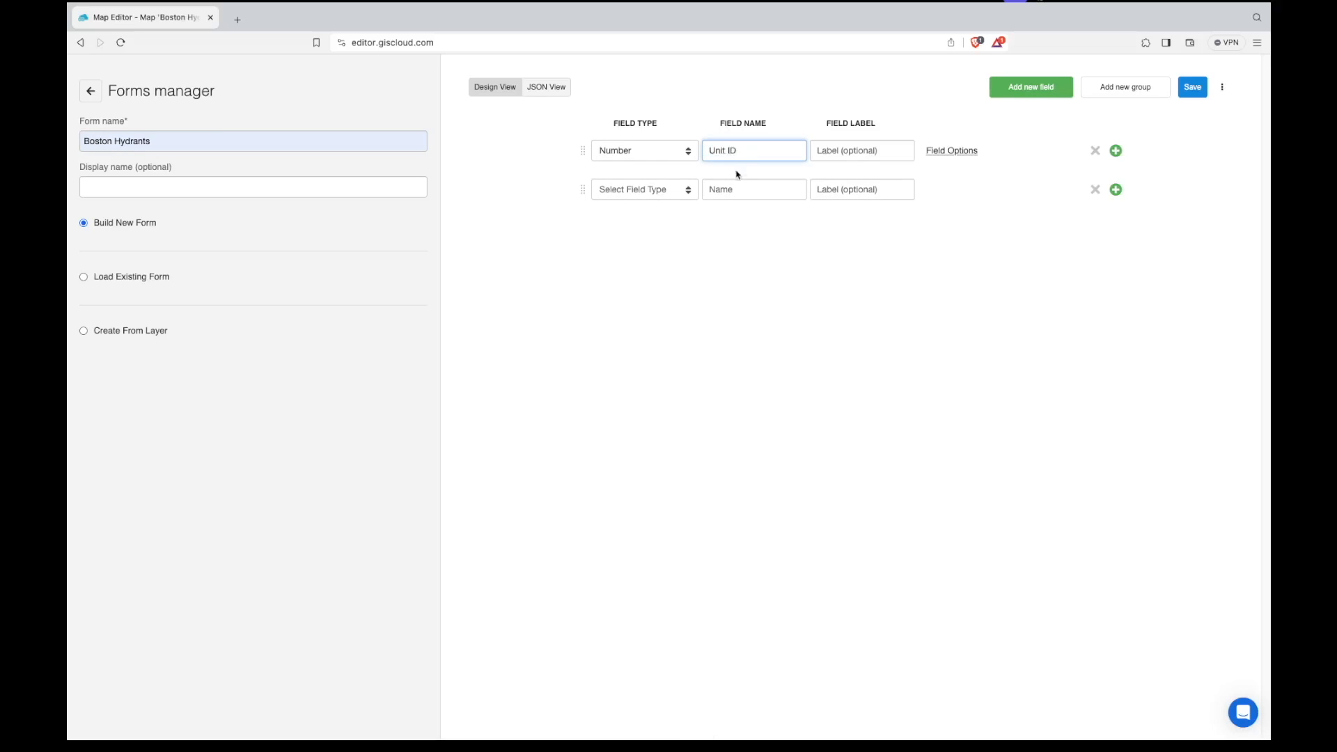
# Define the second form field as a Text field named Address.
pyautogui.click(651, 192)
pyautogui.click(651, 240)
pyautogui.click(730, 190)
pyautogui.write('Address')
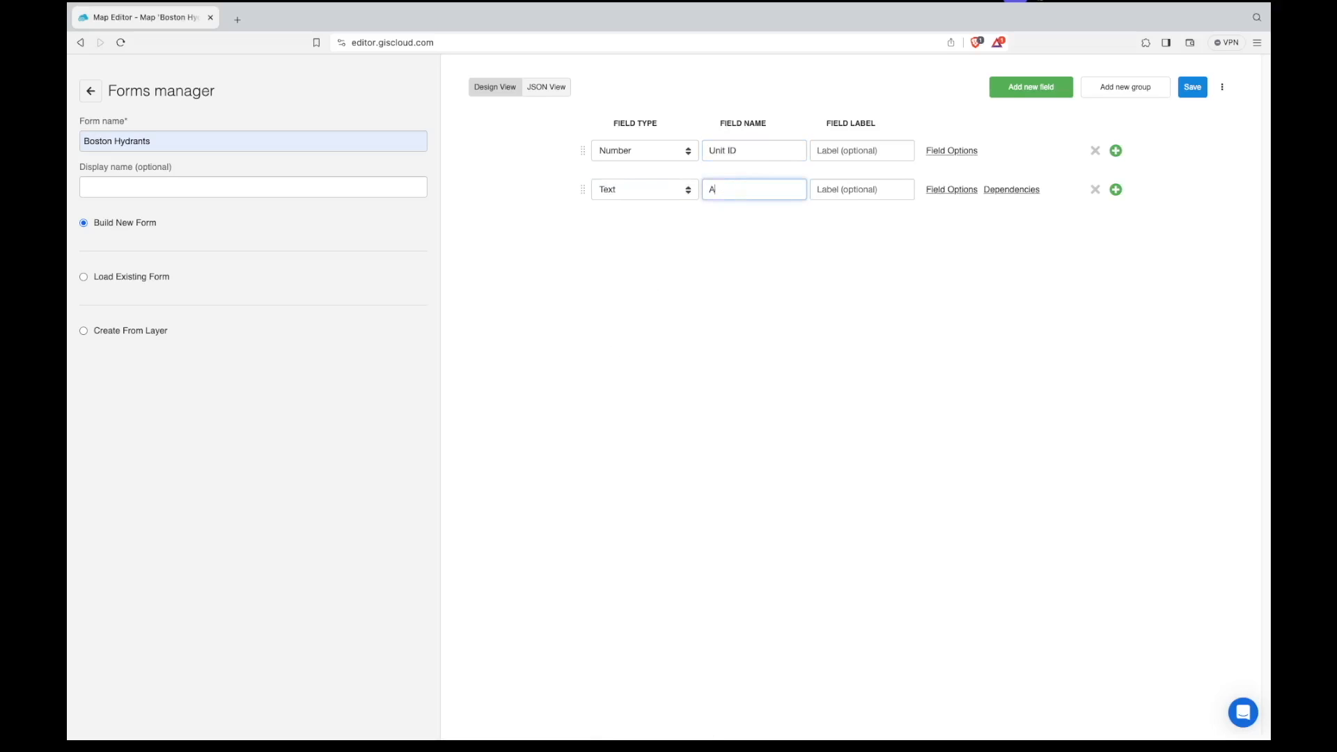
# Add a Date and time field named Date of Inspection to the form.
pyautogui.click(1030, 87)
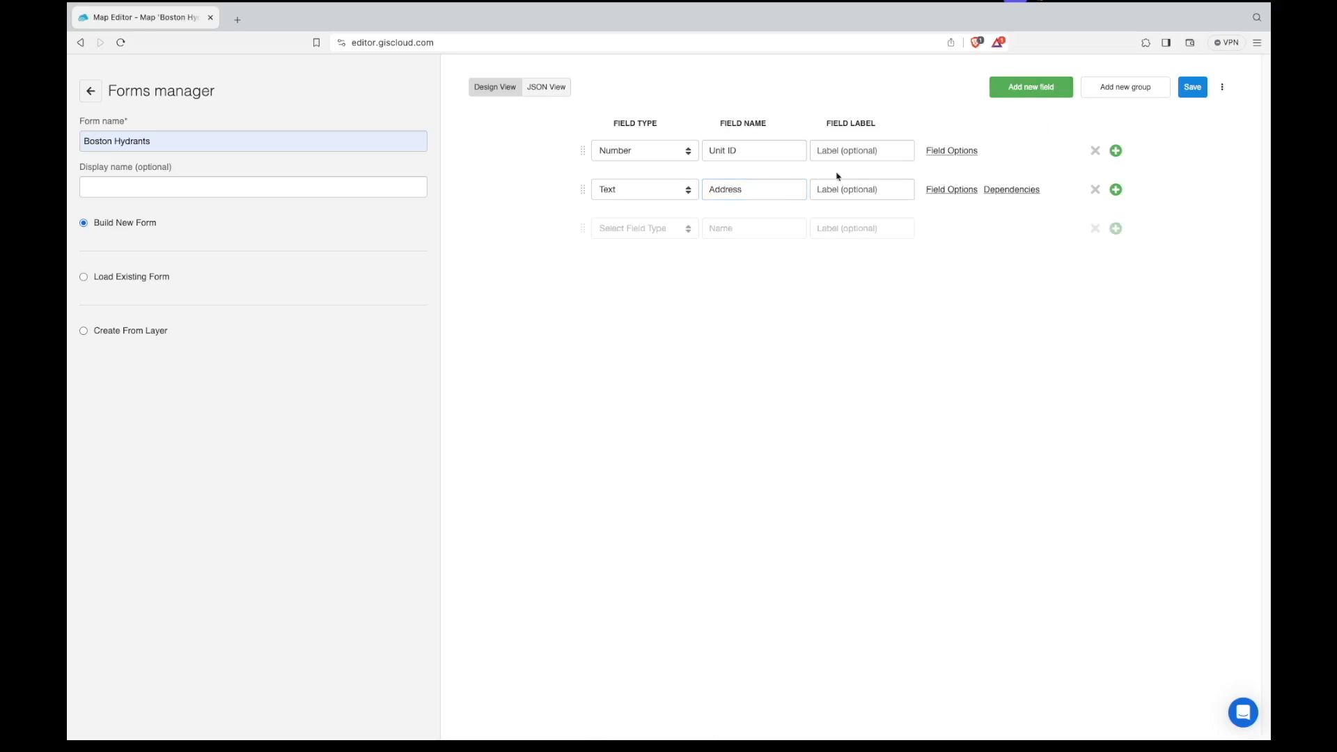
pyautogui.click(661, 232)
pyautogui.click(649, 318)
pyautogui.click(731, 229)
pyautogui.write('Date of Inspection')
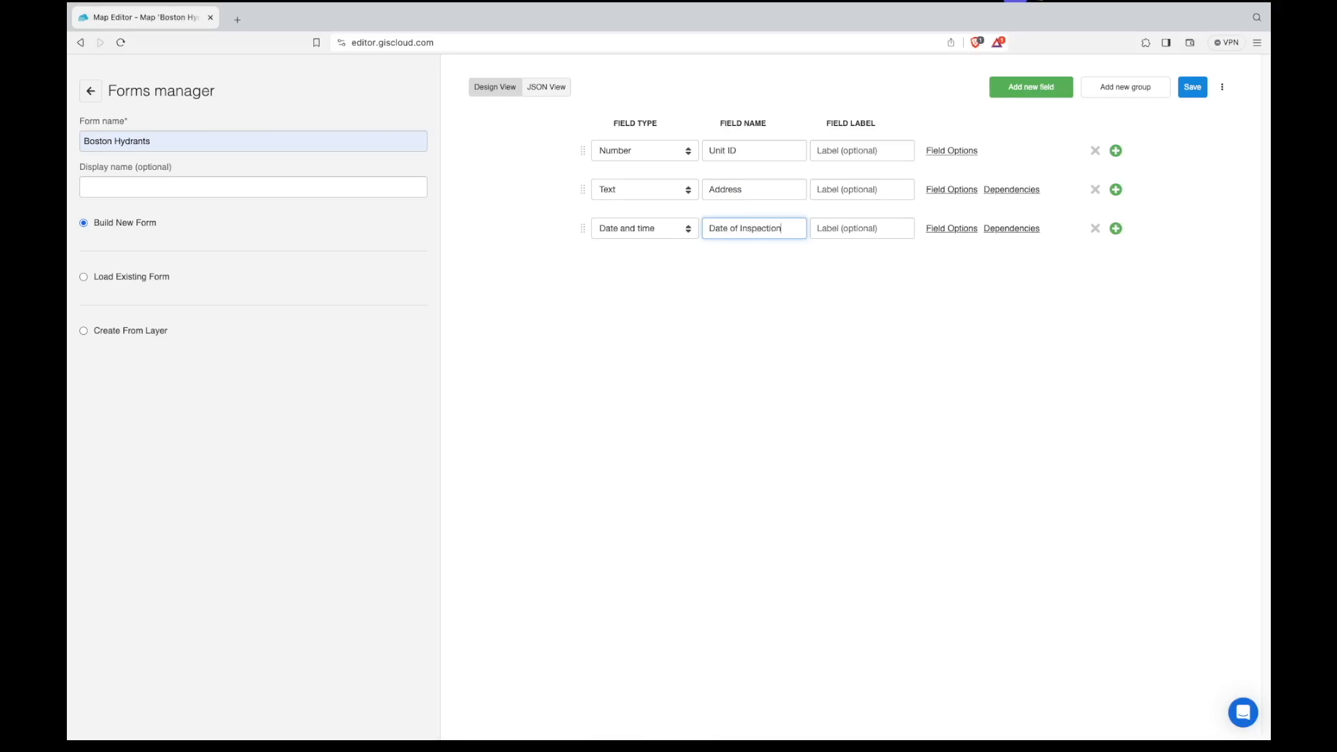
# Add a Select list field named Status to the form.
pyautogui.click(1031, 87)
pyautogui.click(643, 269)
pyautogui.click(630, 379)
pyautogui.click(749, 268)
pyautogui.write('Status')
# Give the Status list the items Not Inspected and Inspected, and remove its empty third item.
pyautogui.click(961, 277)
pyautogui.click(767, 381)
pyautogui.write('Not Inspected')
pyautogui.click(767, 414)
pyautogui.write('Inspected')
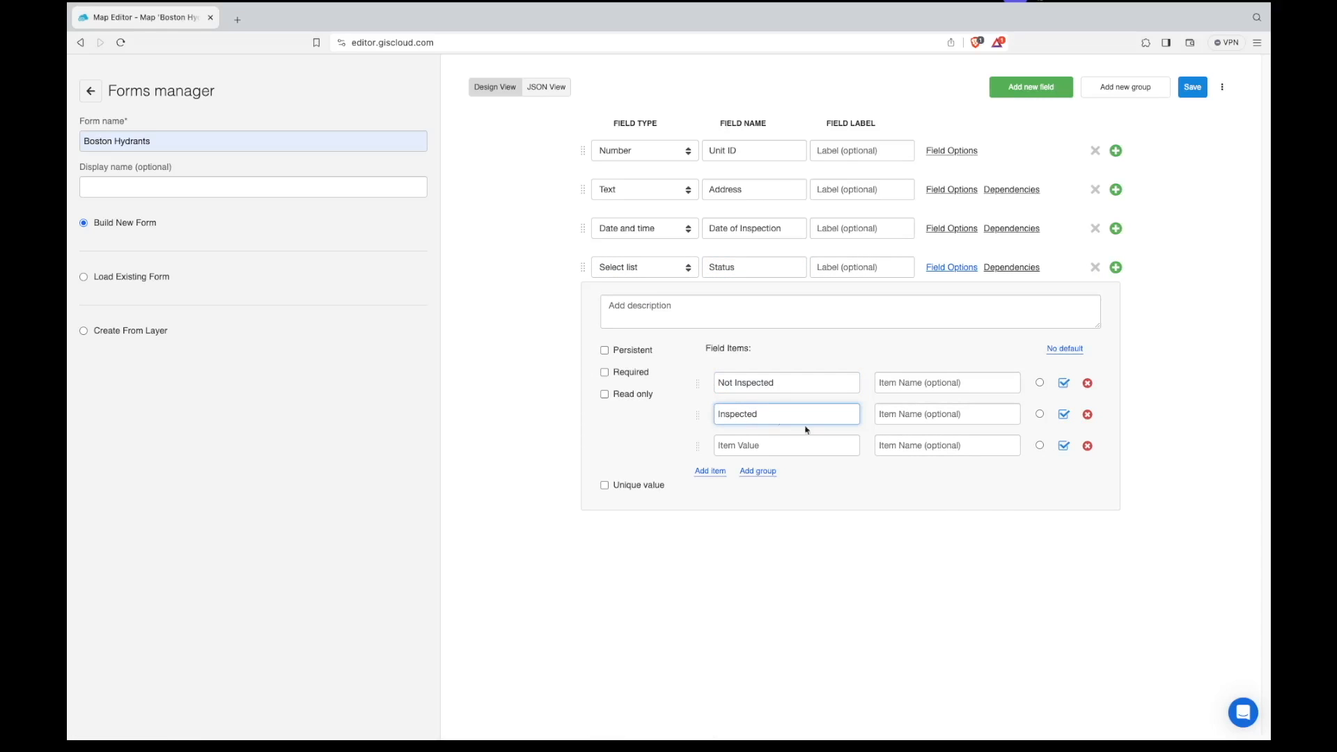
pyautogui.click(1086, 446)
pyautogui.click(951, 268)
# Add a Photos field named Photo to the form.
pyautogui.click(1030, 87)
pyautogui.click(669, 307)
pyautogui.click(625, 544)
pyautogui.click(727, 301)
pyautogui.write('Ph')
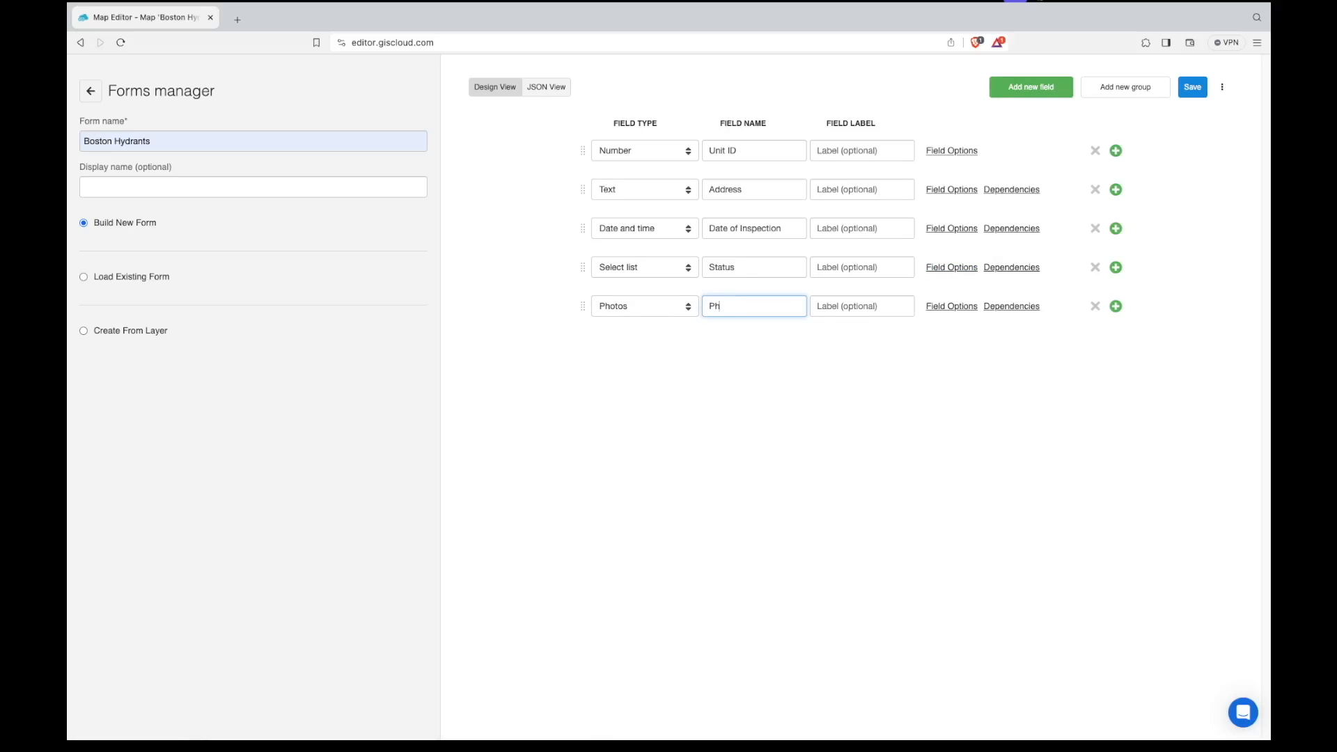
# Add a User name field named username to the form.
pyautogui.click(1030, 87)
pyautogui.click(644, 345)
pyautogui.scroll(-3, 636, 501)
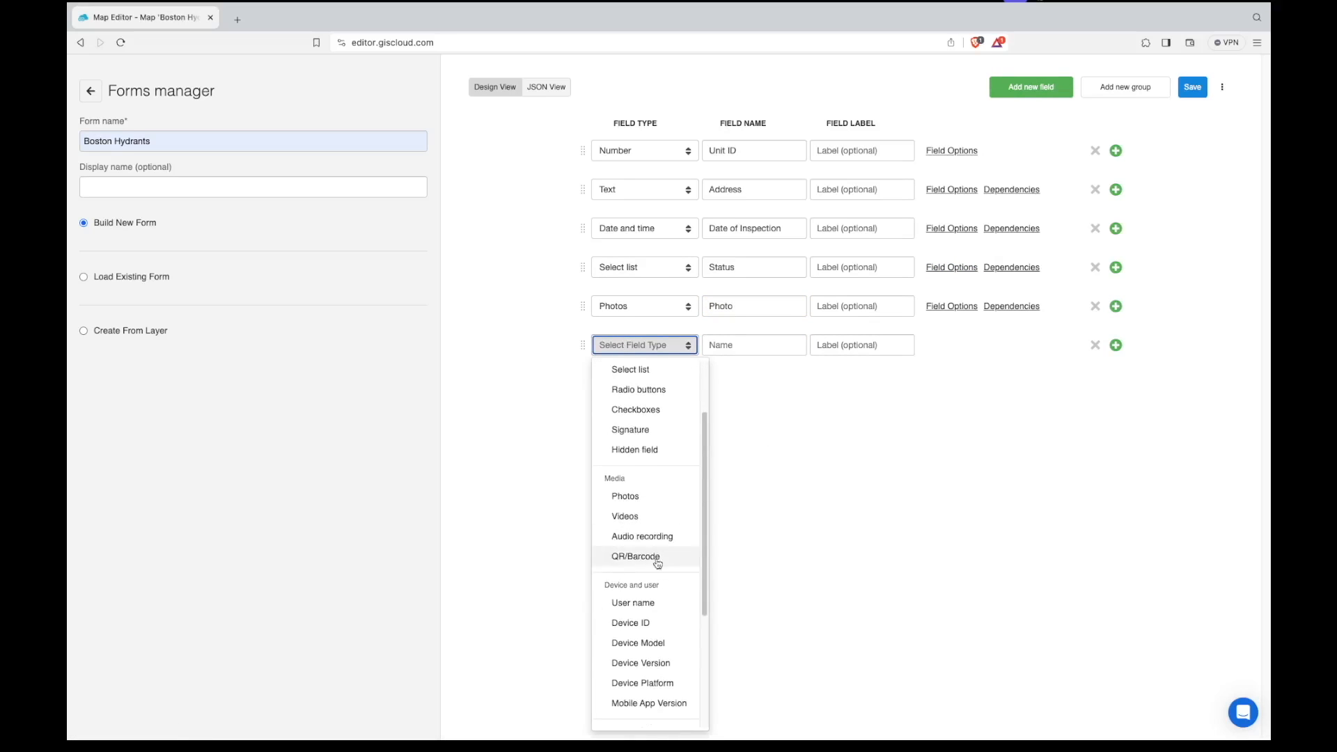
pyautogui.click(625, 605)
pyautogui.click(737, 345)
pyautogui.write('username')
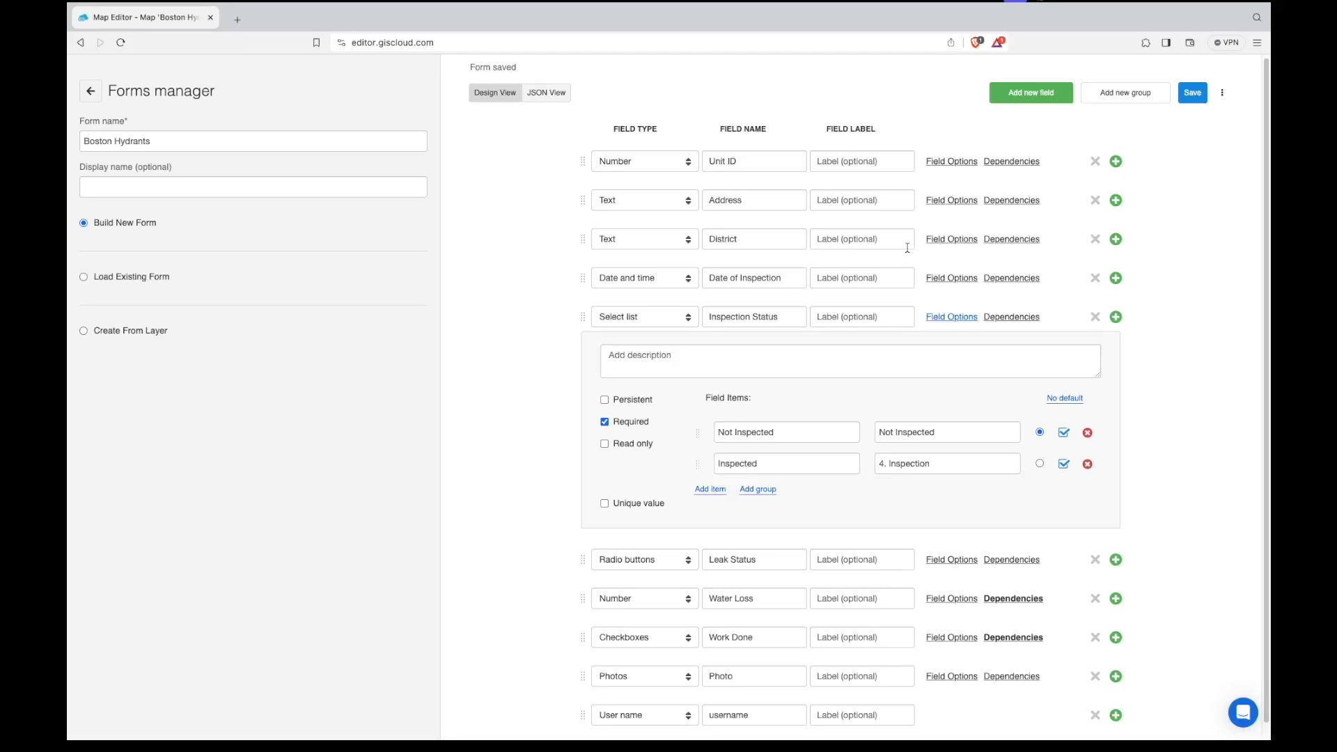
# Turn off the Persistent option of the Address field and try its Read only option.
pyautogui.click(944, 202)
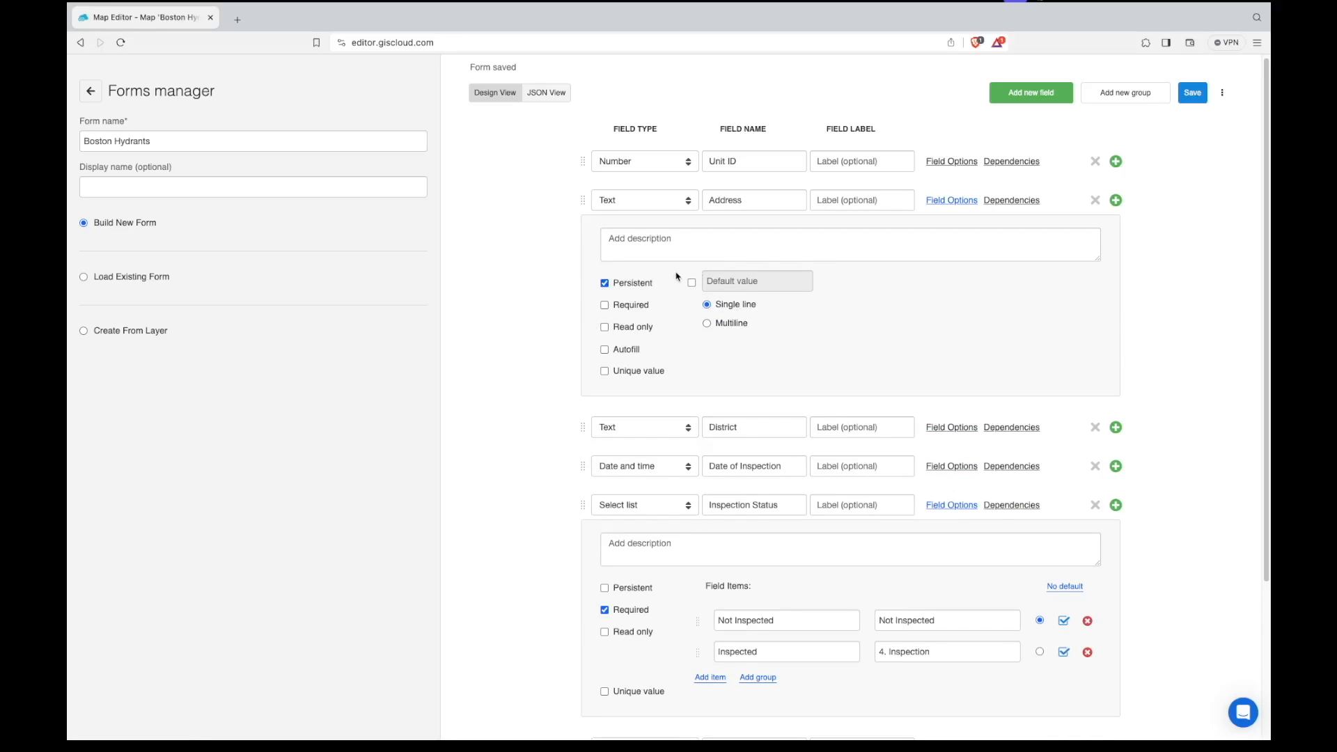
pyautogui.click(604, 282)
pyautogui.click(604, 327)
pyautogui.click(604, 327)
# Try the Autofill and Unique value options on the Address field, switching each one off again.
pyautogui.click(605, 350)
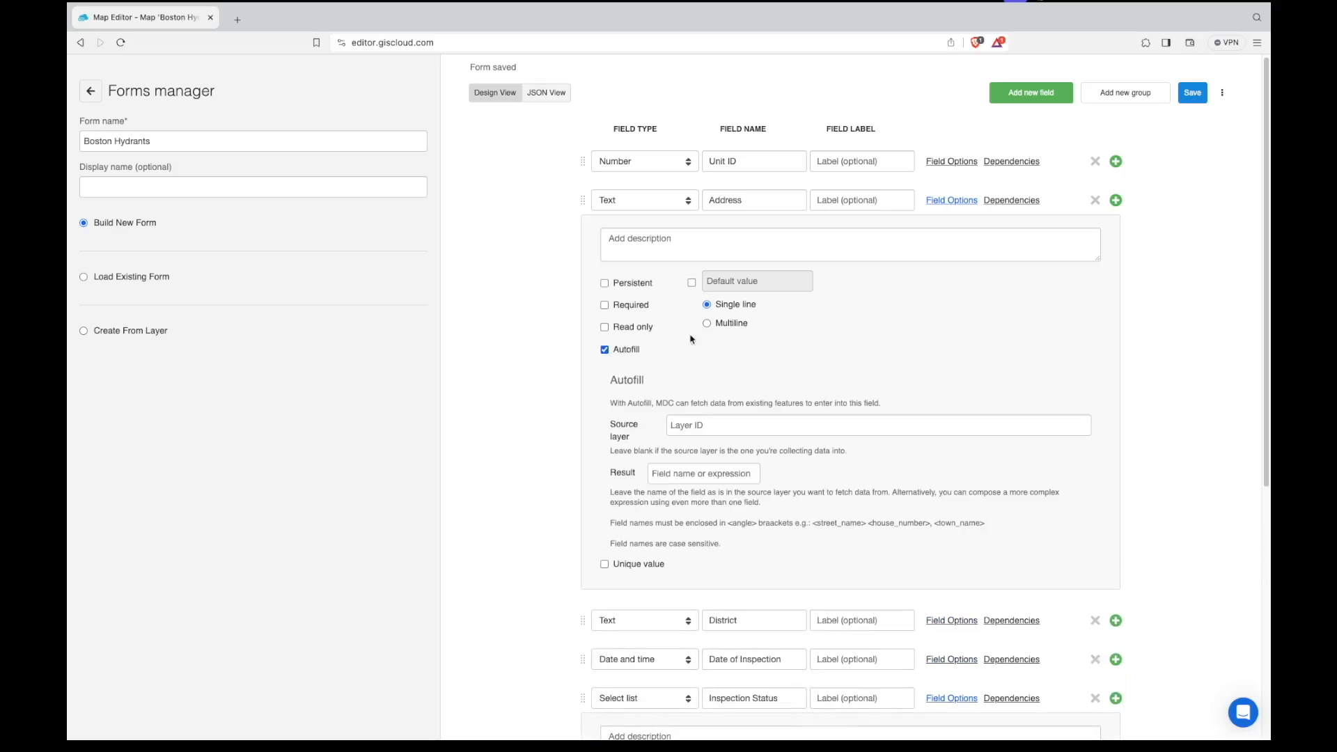
pyautogui.scroll(-1, 883, 388)
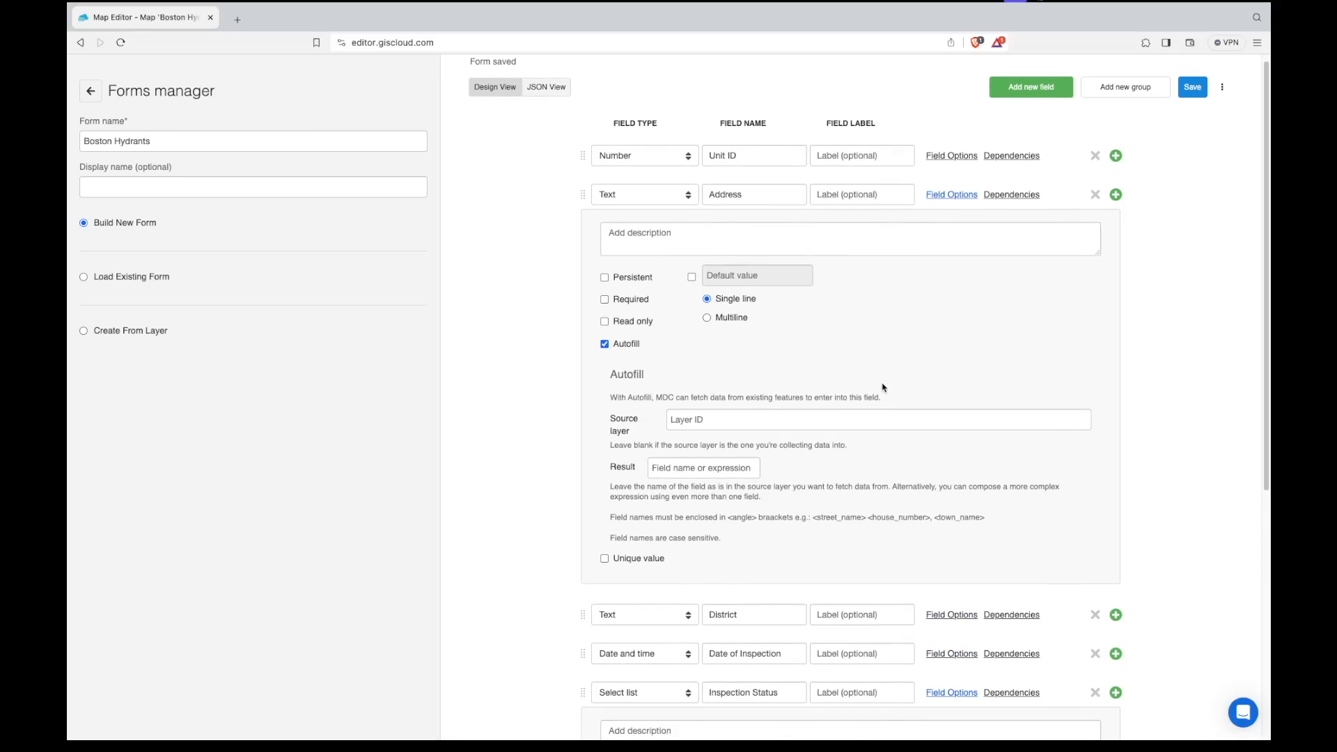
pyautogui.click(605, 342)
pyautogui.click(604, 363)
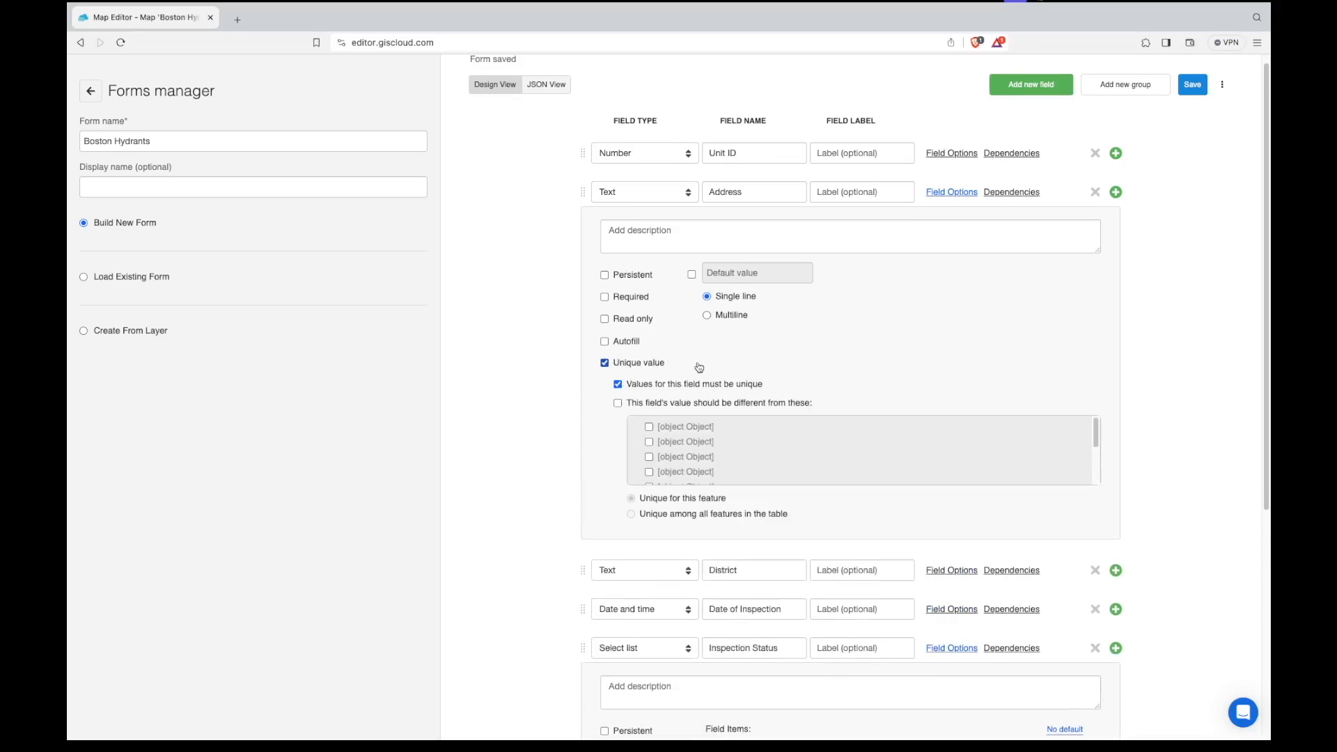
pyautogui.click(605, 363)
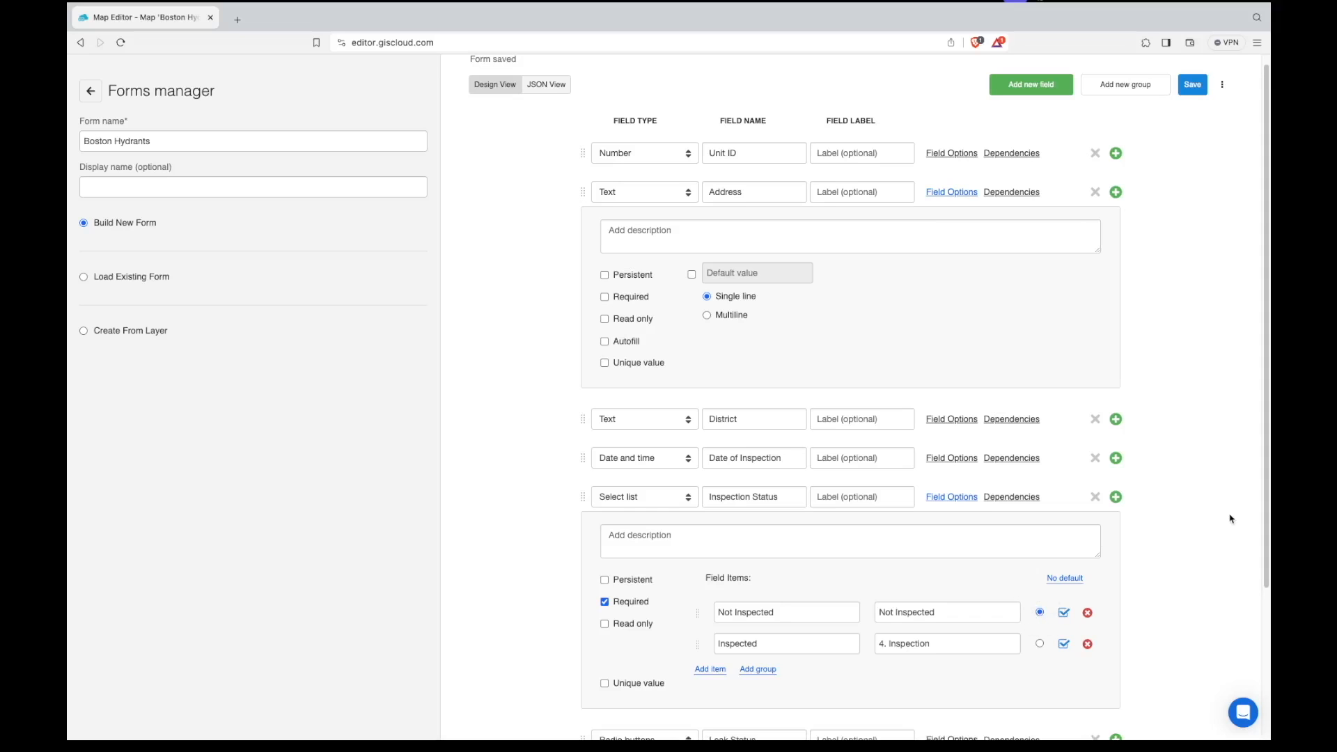
# Examine the dependency rule of the Work Done field, and close it along with the Inspection Status field options.
pyautogui.scroll(-3, 1229, 519)
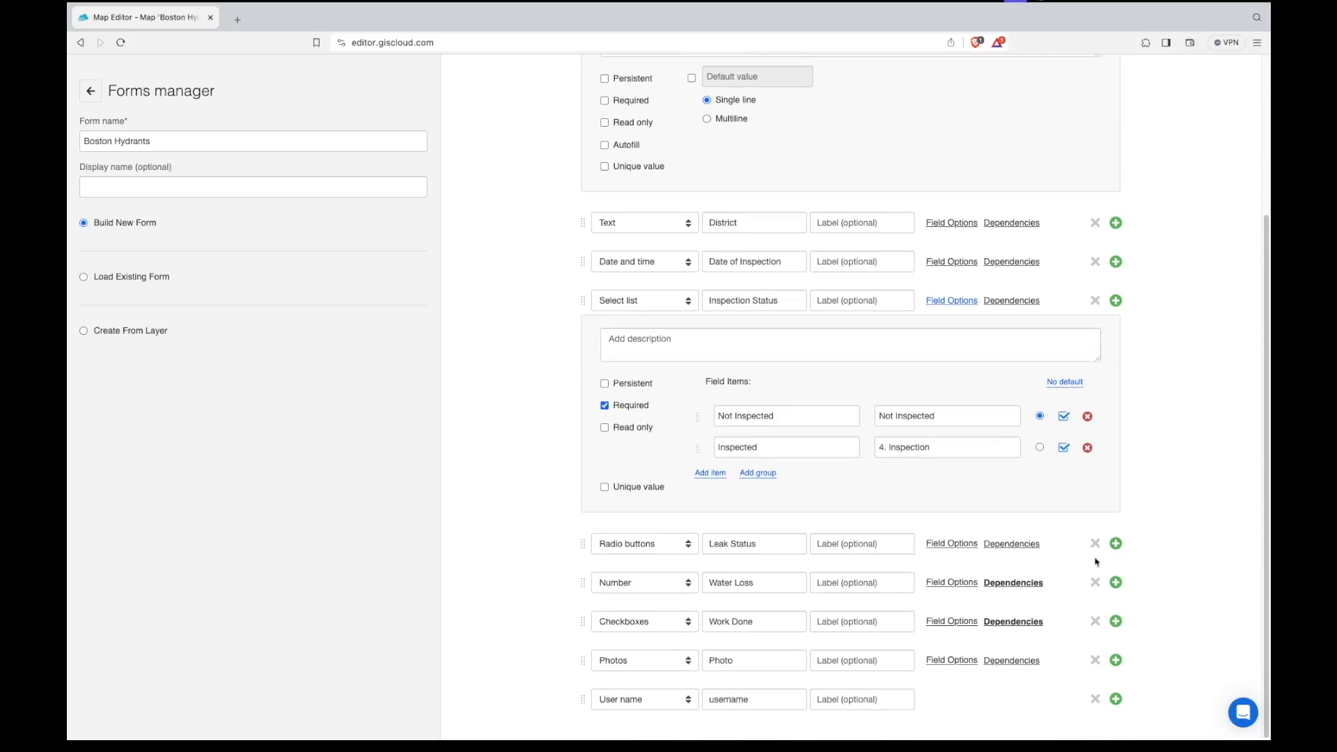
pyautogui.click(1017, 621)
pyautogui.scroll(-2, 1161, 620)
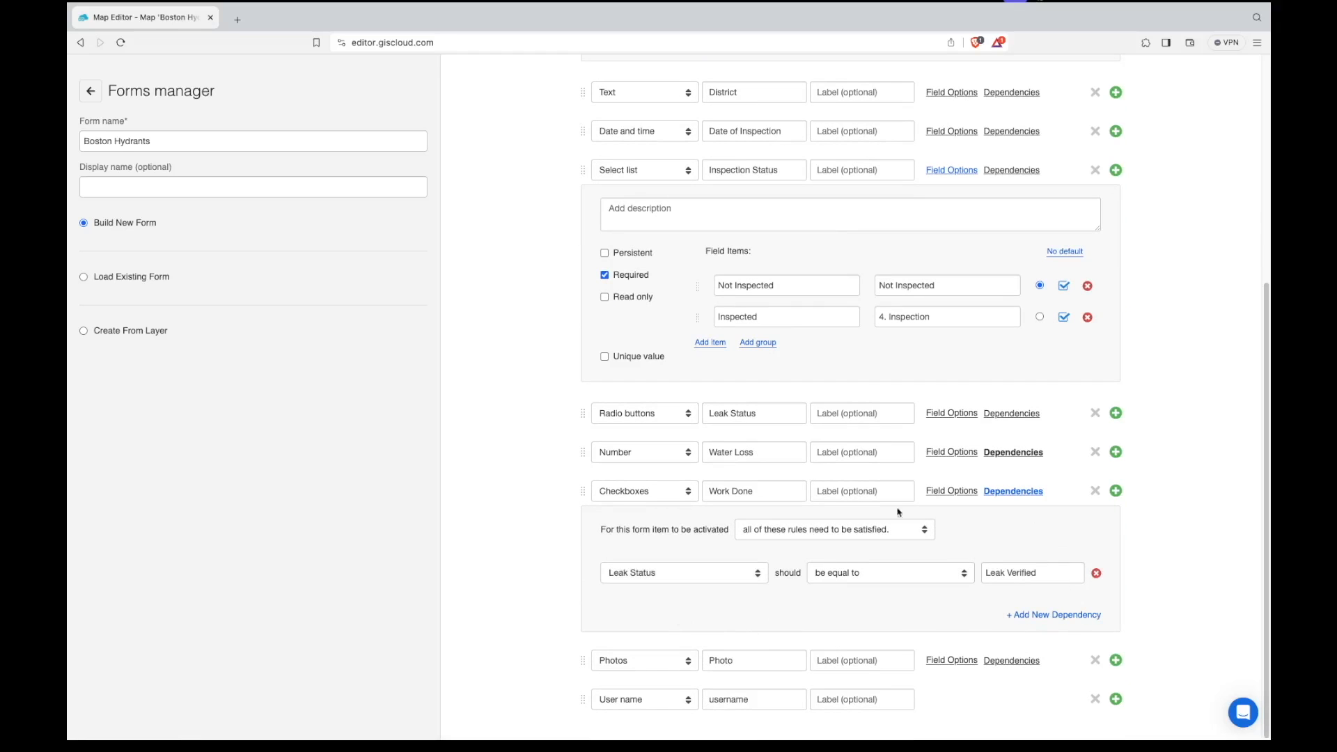
pyautogui.click(1000, 493)
pyautogui.click(951, 303)
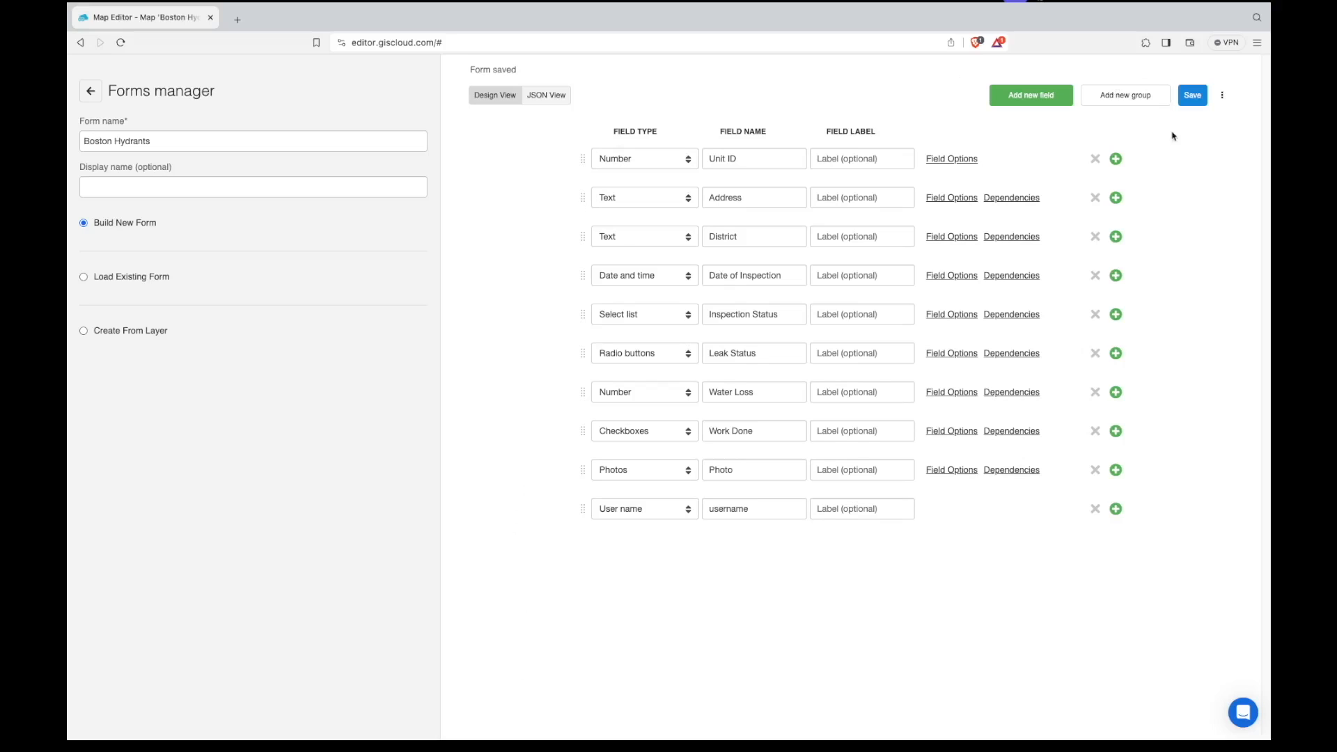
# Add a new item group named Inspection to the form without any blank items.
pyautogui.click(1120, 101)
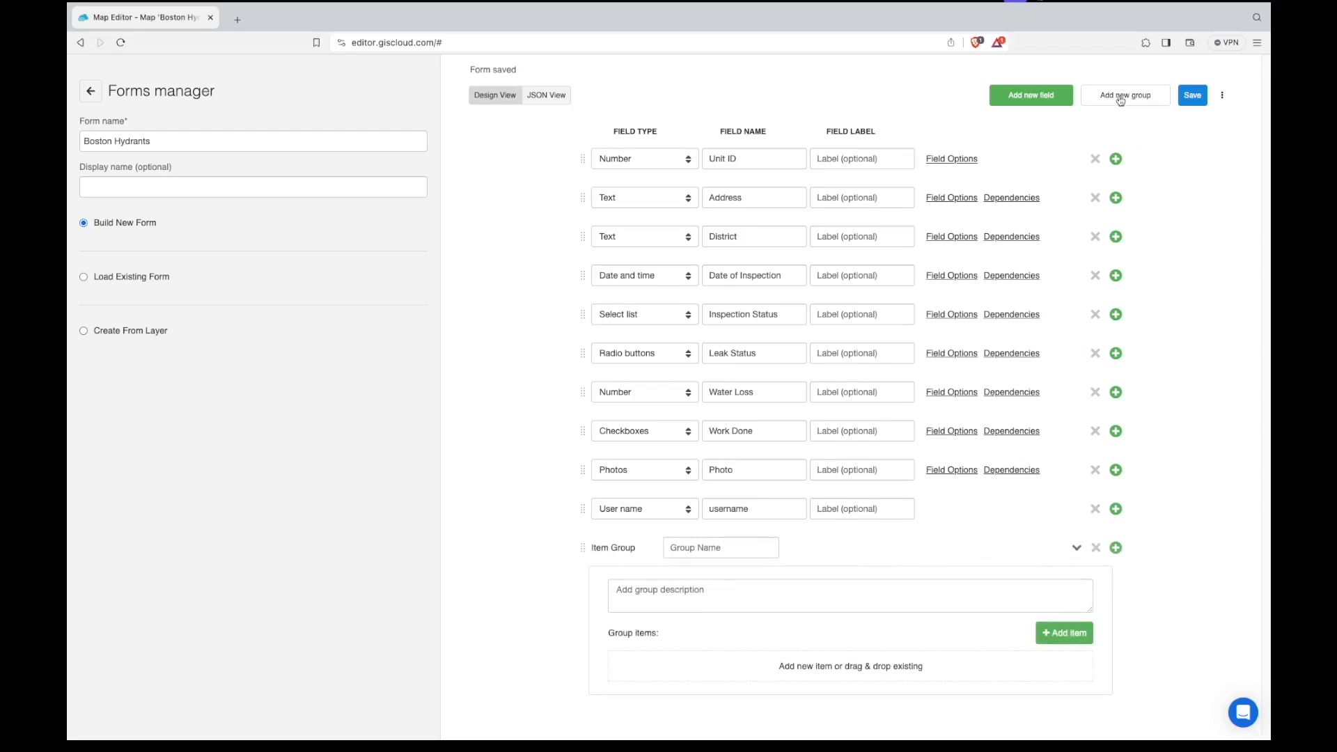
pyautogui.click(753, 544)
pyautogui.write('(')
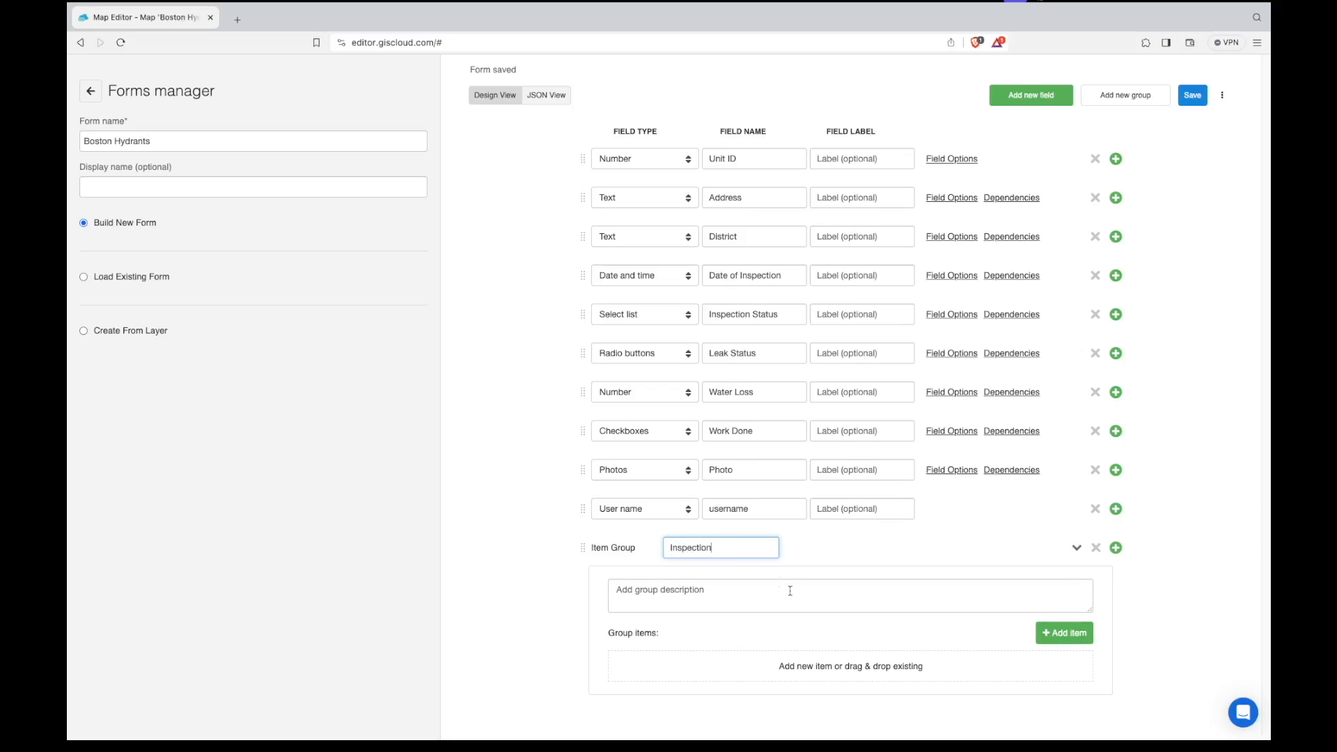
pyautogui.click(1065, 633)
pyautogui.click(1065, 669)
# Move the Date of Inspection, Inspection Status and Leak Status fields into the Inspection group.
pyautogui.moveTo(584, 273); pyautogui.dragTo(592, 629)
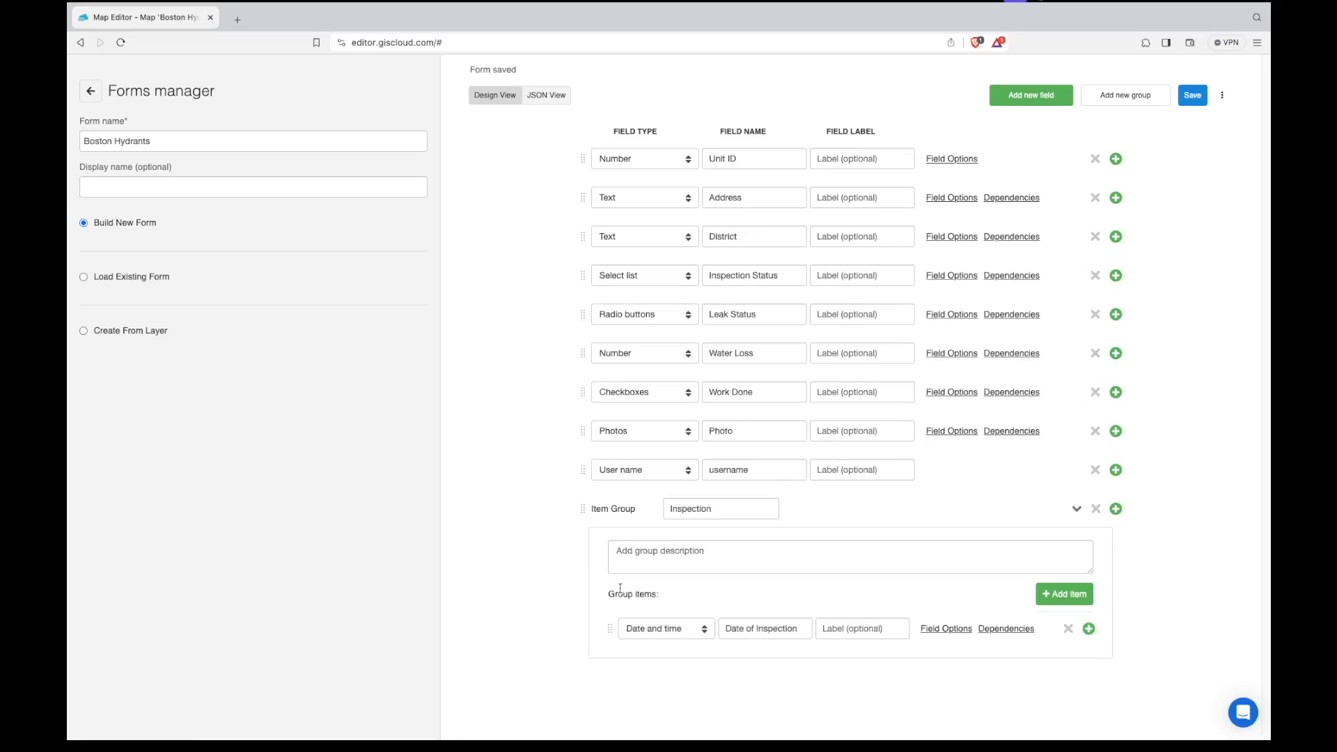
pyautogui.moveTo(583, 275); pyautogui.dragTo(592, 649)
pyautogui.moveTo(584, 275); pyautogui.dragTo(590, 635)
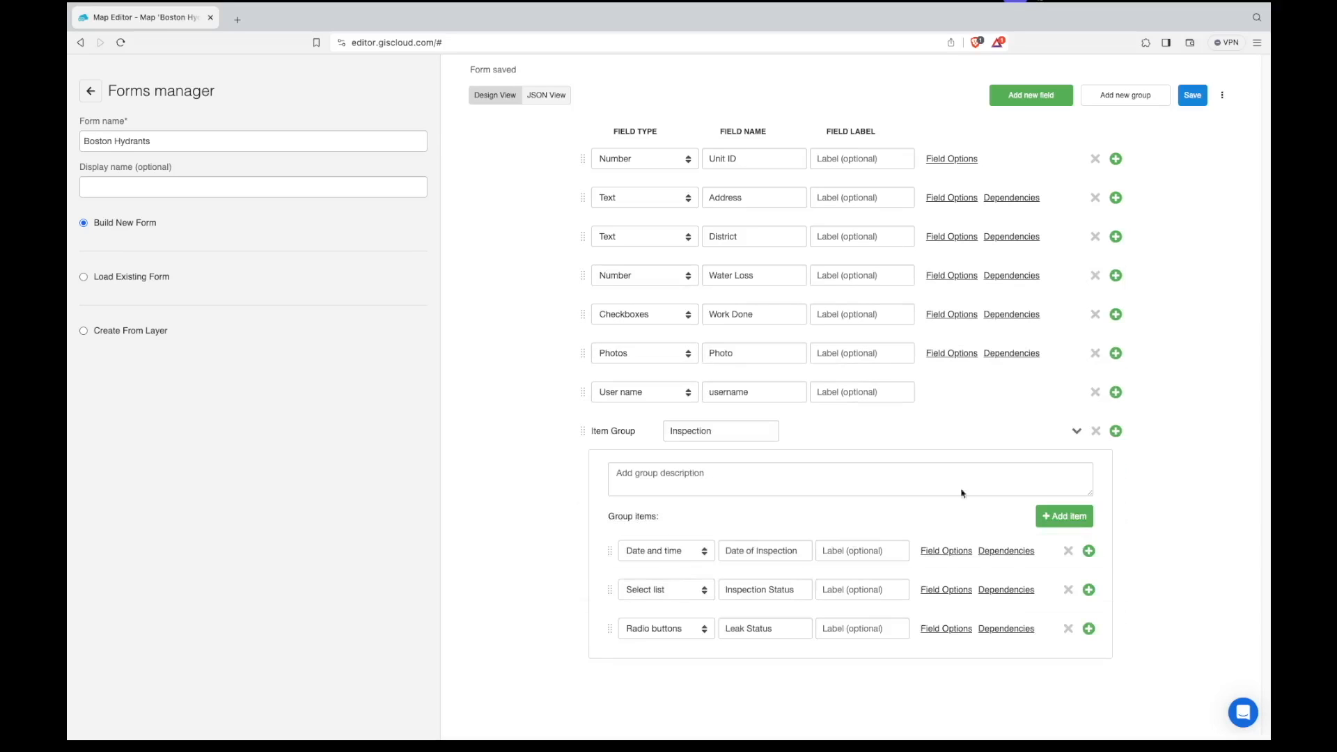
# Collapse the Inspection group, move it directly below the District field and expand it again.
pyautogui.click(1078, 432)
pyautogui.moveTo(584, 432); pyautogui.dragTo(575, 272)
pyautogui.click(1076, 275)
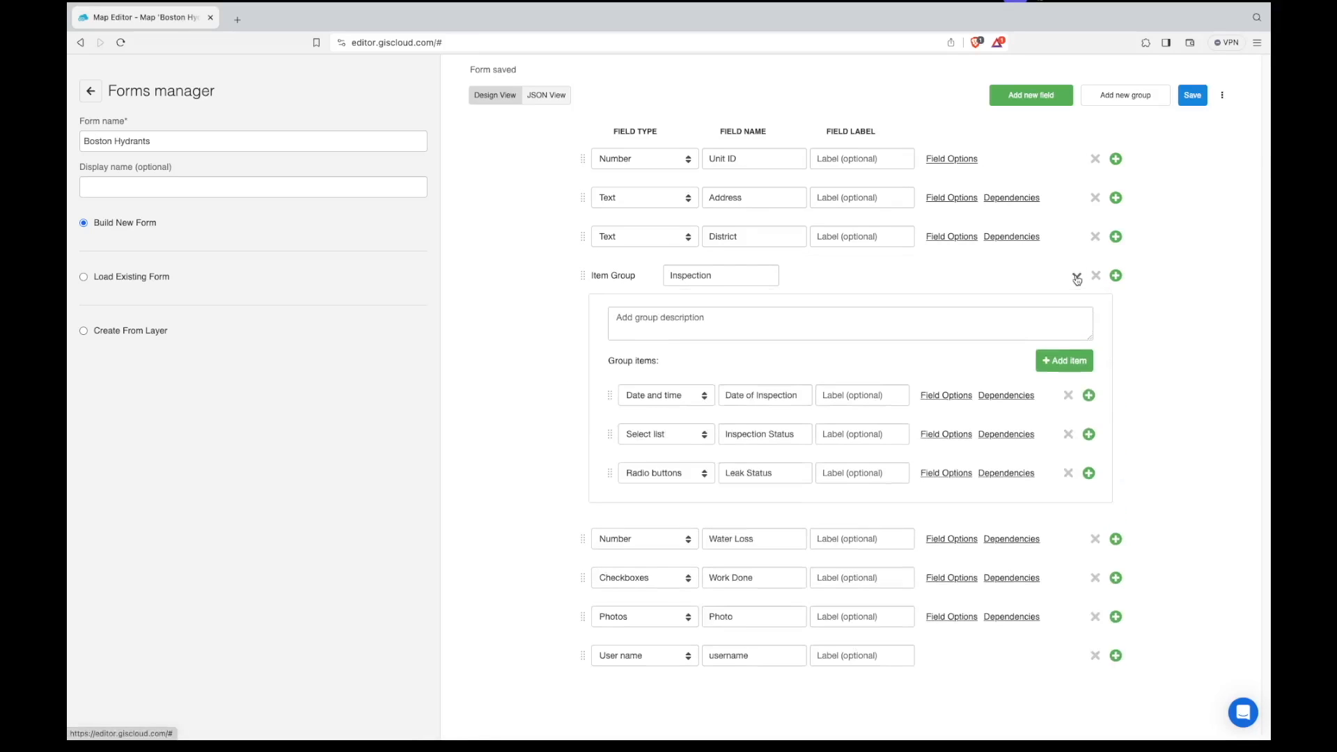
# Move the Water Loss and Work Done fields into the Inspection group and save the form.
pyautogui.moveTo(583, 541); pyautogui.dragTo(583, 487)
pyautogui.moveTo(583, 586); pyautogui.dragTo(594, 548)
pyautogui.click(1188, 103)
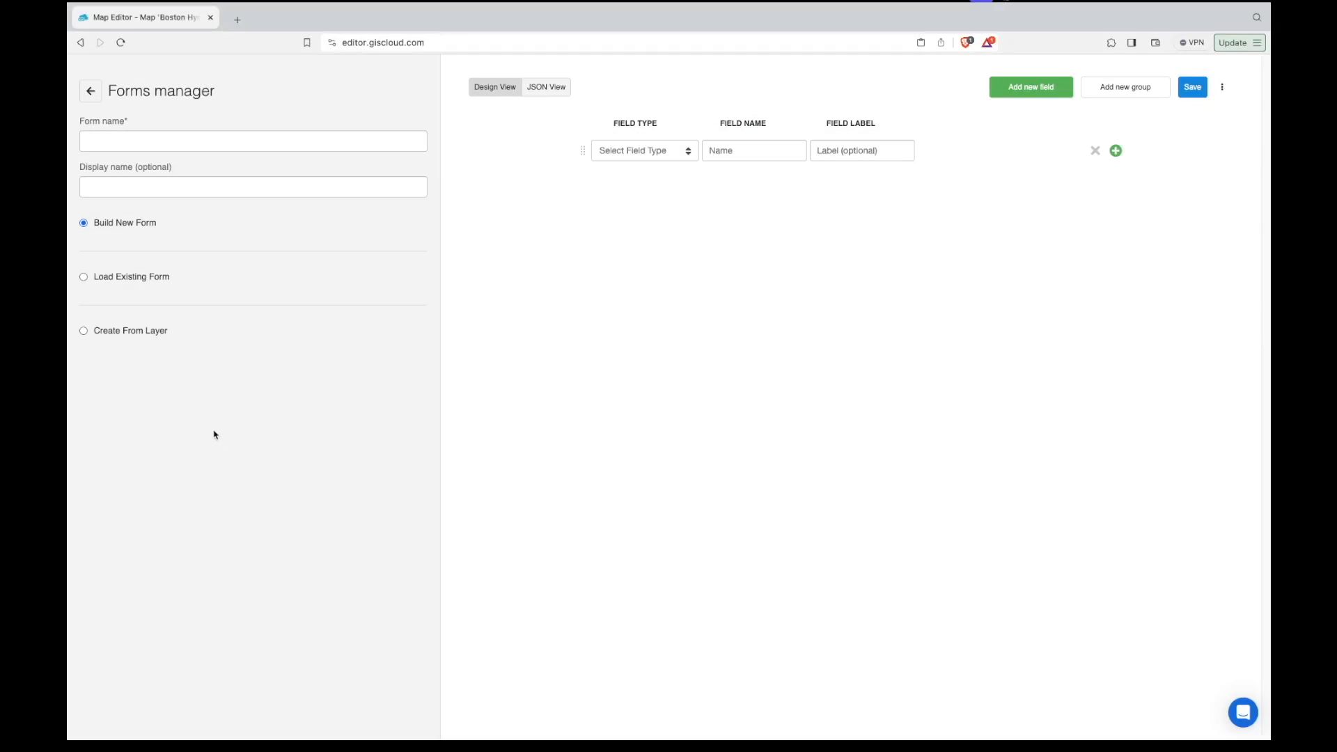
# Create a new form from the water_hydrant_boston layer.
pyautogui.click(82, 332)
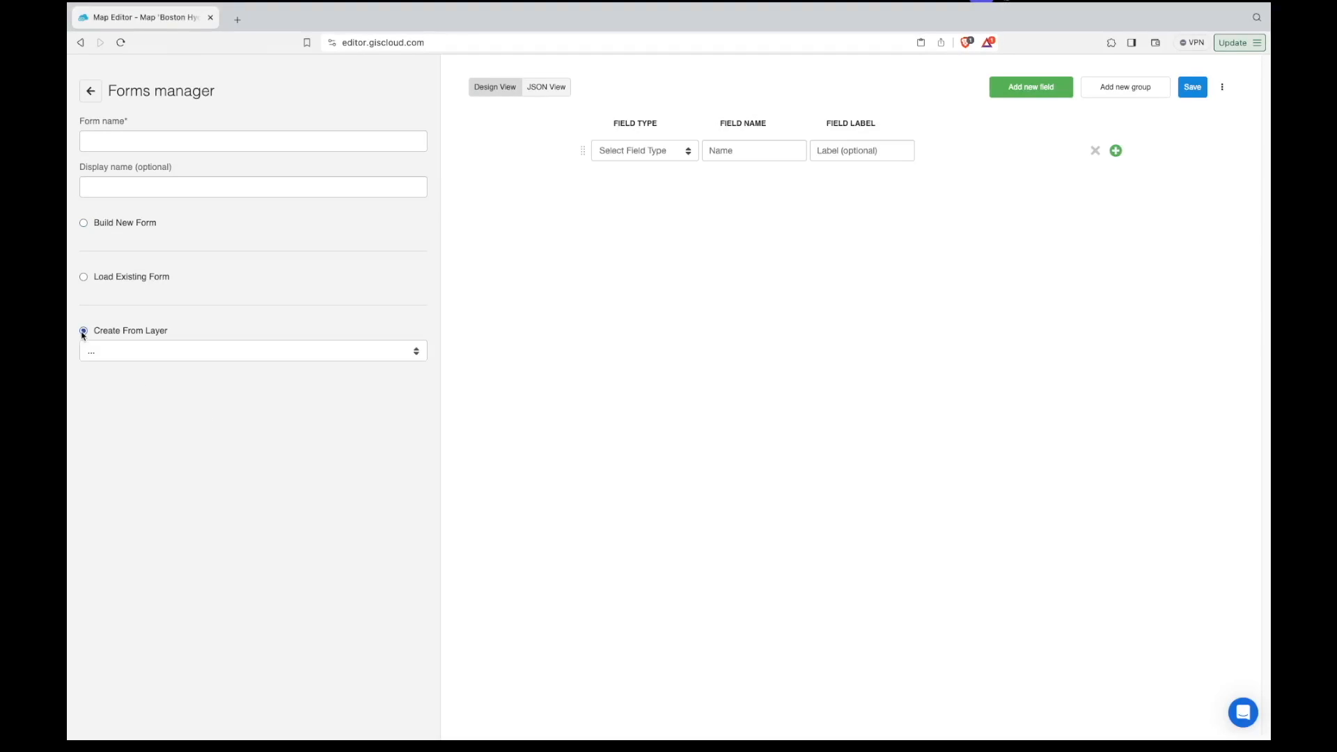
pyautogui.click(138, 353)
pyautogui.click(143, 397)
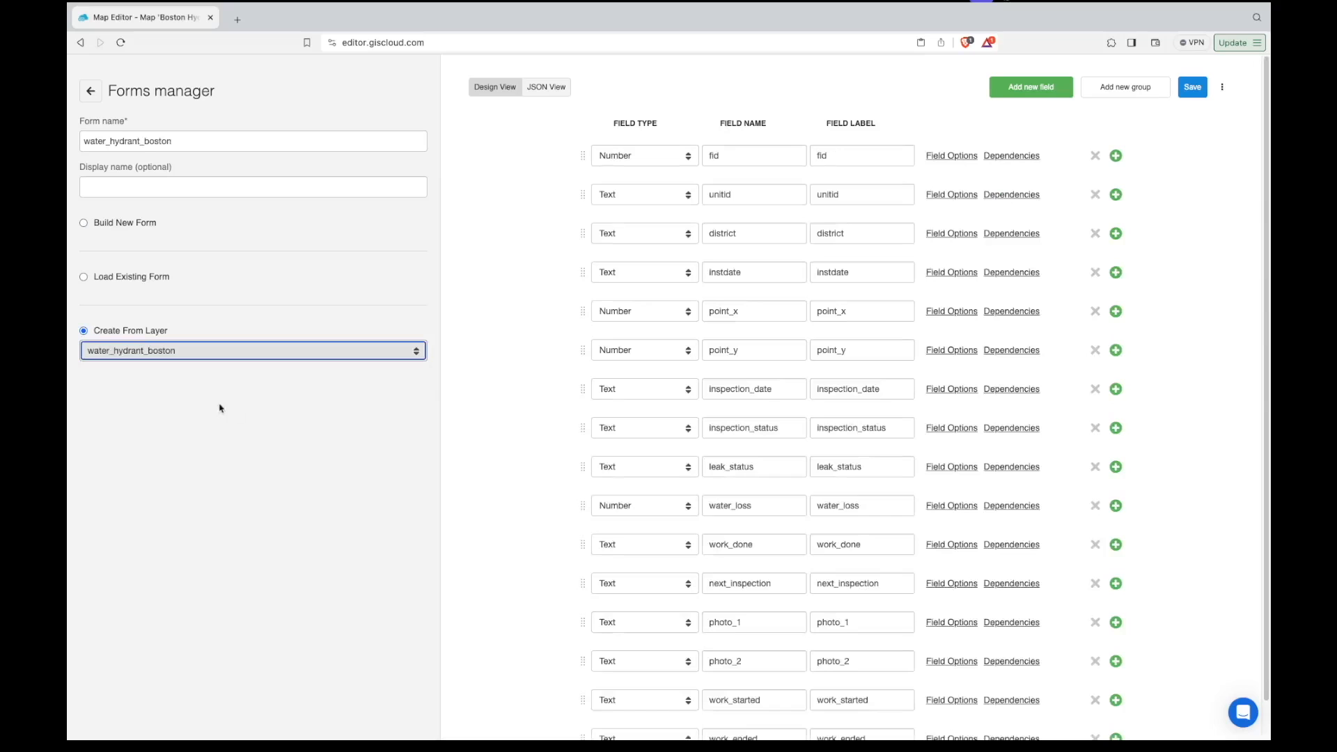
# Change the field type of photo_1 and photo_2 to Photos.
pyautogui.scroll(-1, 694, 332)
pyautogui.scroll(1, 695, 332)
pyautogui.scroll(-1, 692, 344)
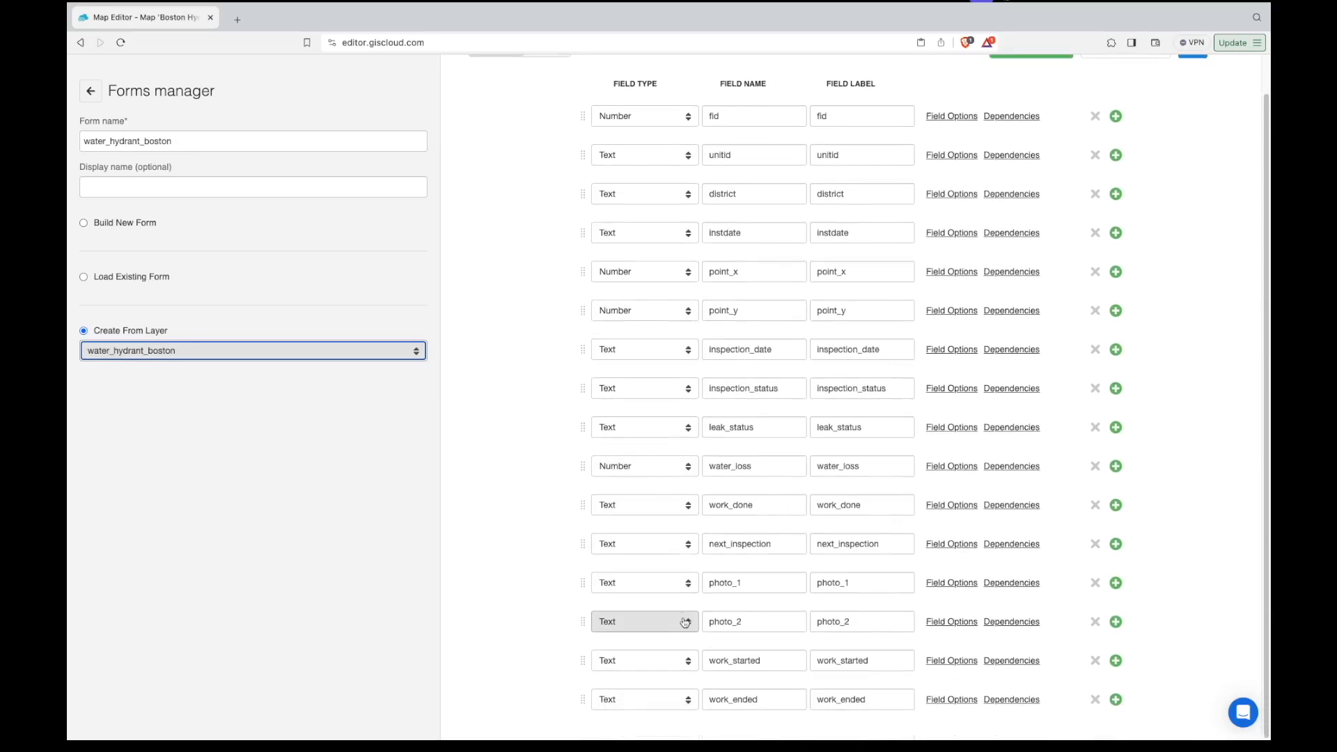
pyautogui.click(677, 583)
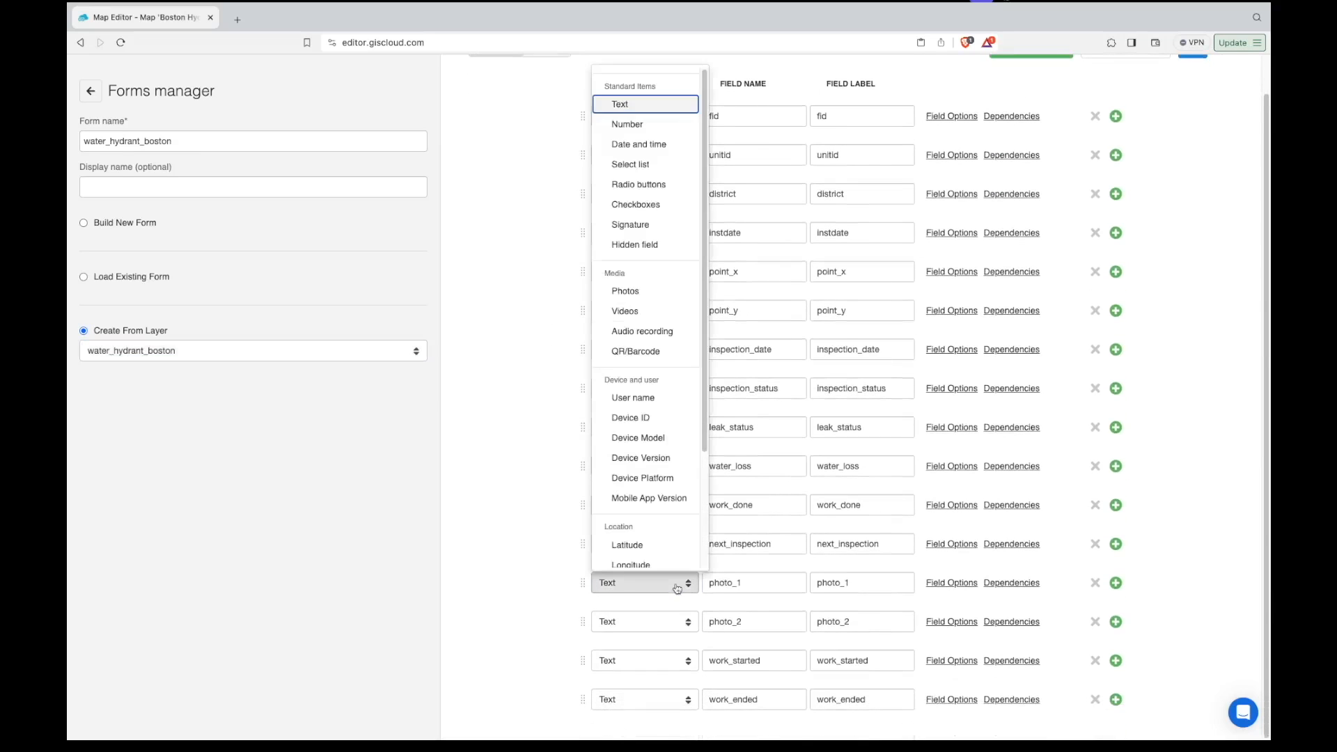
pyautogui.click(647, 292)
pyautogui.click(648, 619)
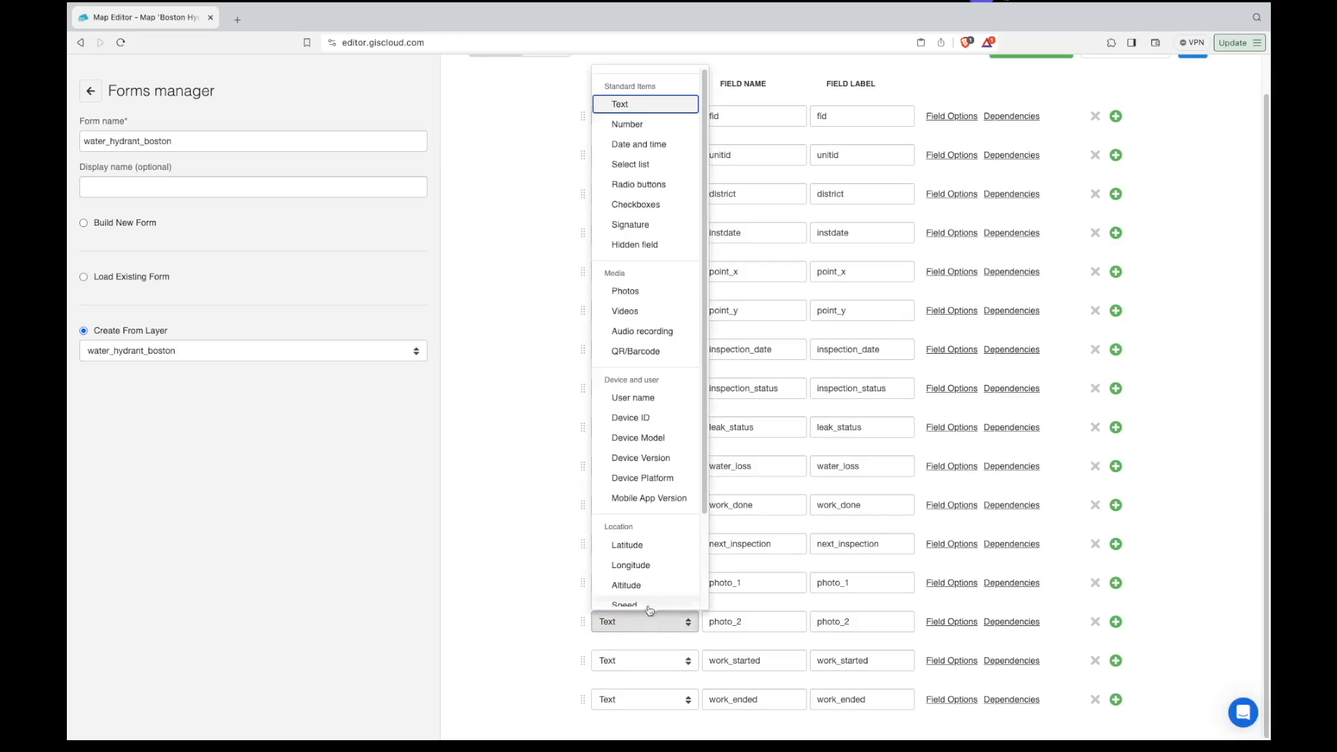
pyautogui.click(632, 292)
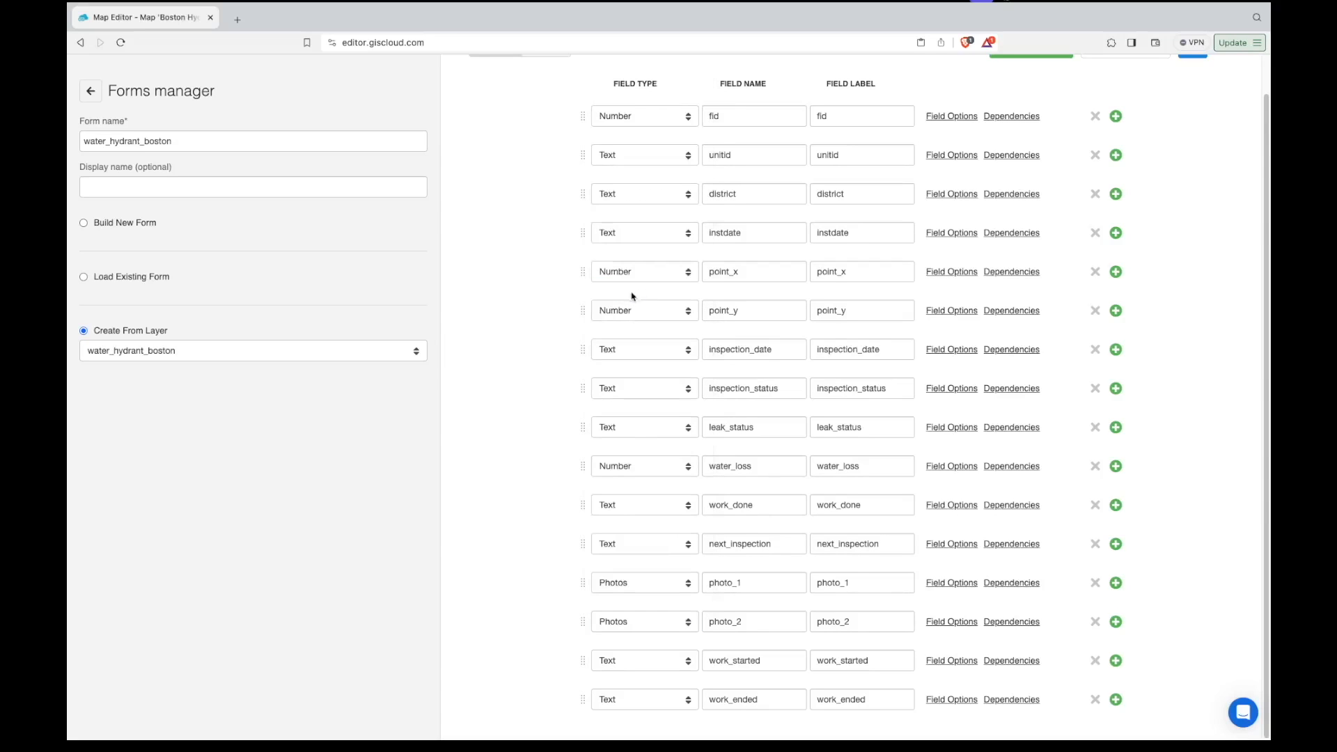
# Change the field type of point_x to Longitude and of point_y to Latitude.
pyautogui.click(679, 273)
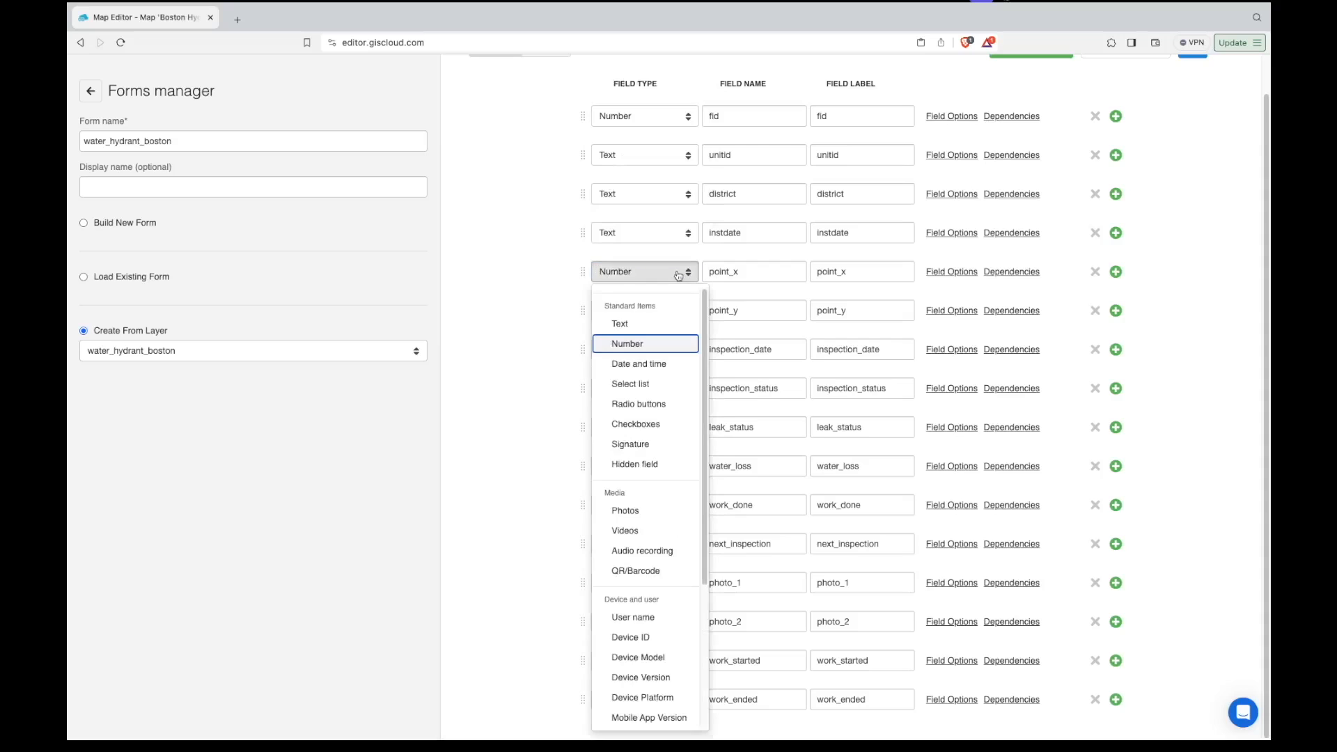
pyautogui.scroll(-3, 655, 585)
pyautogui.click(647, 577)
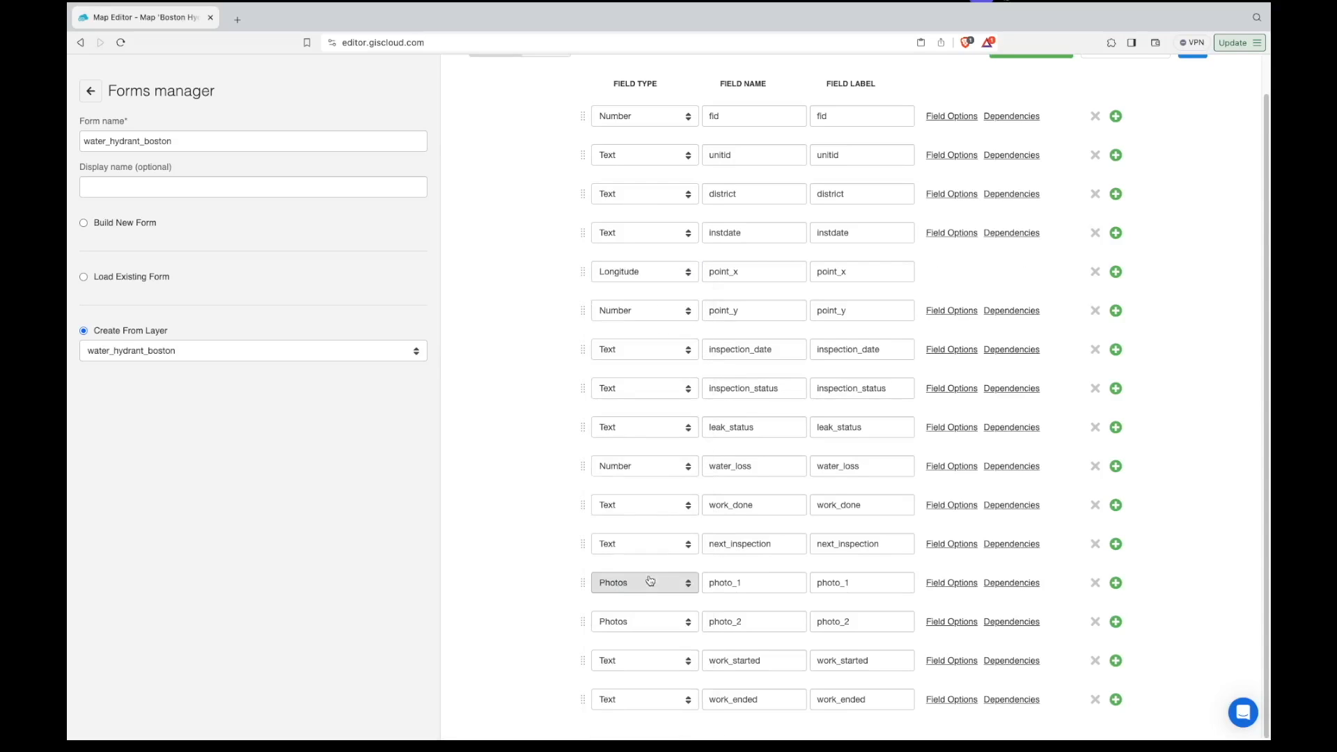
pyautogui.click(651, 317)
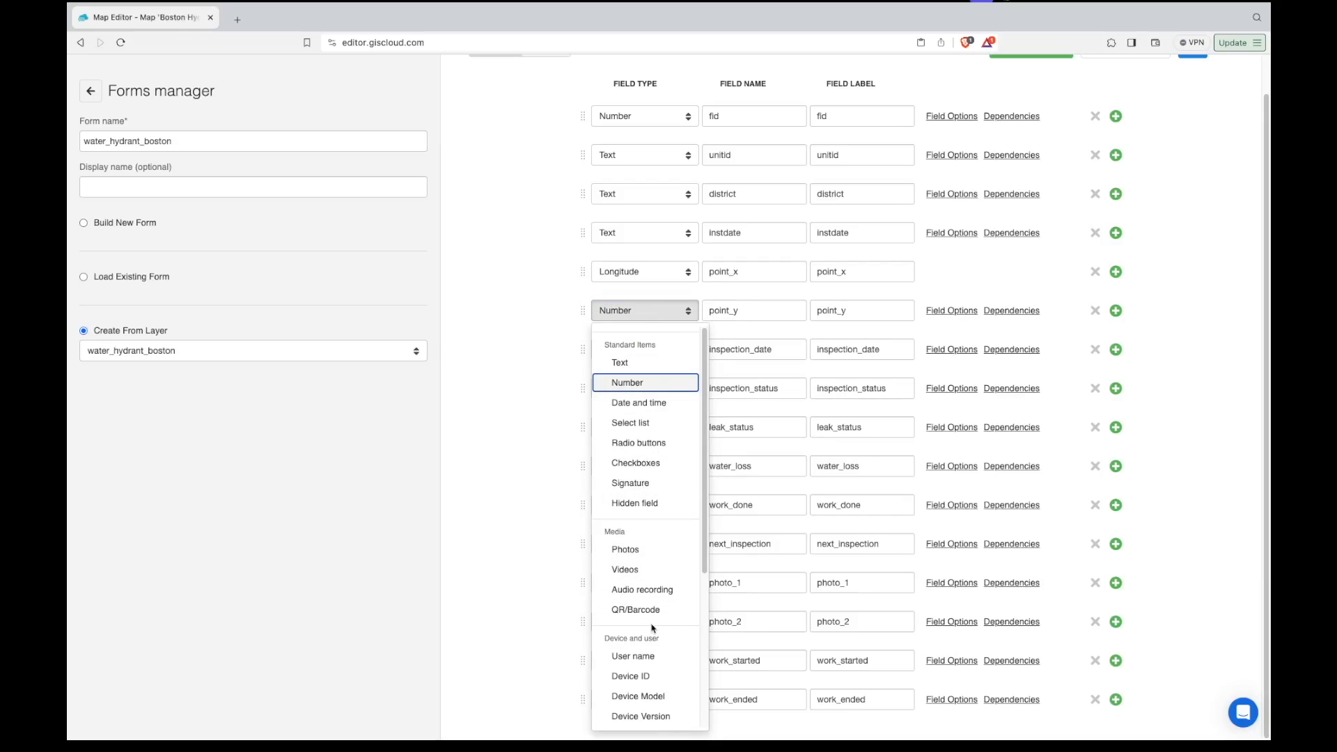
pyautogui.scroll(-3, 649, 601)
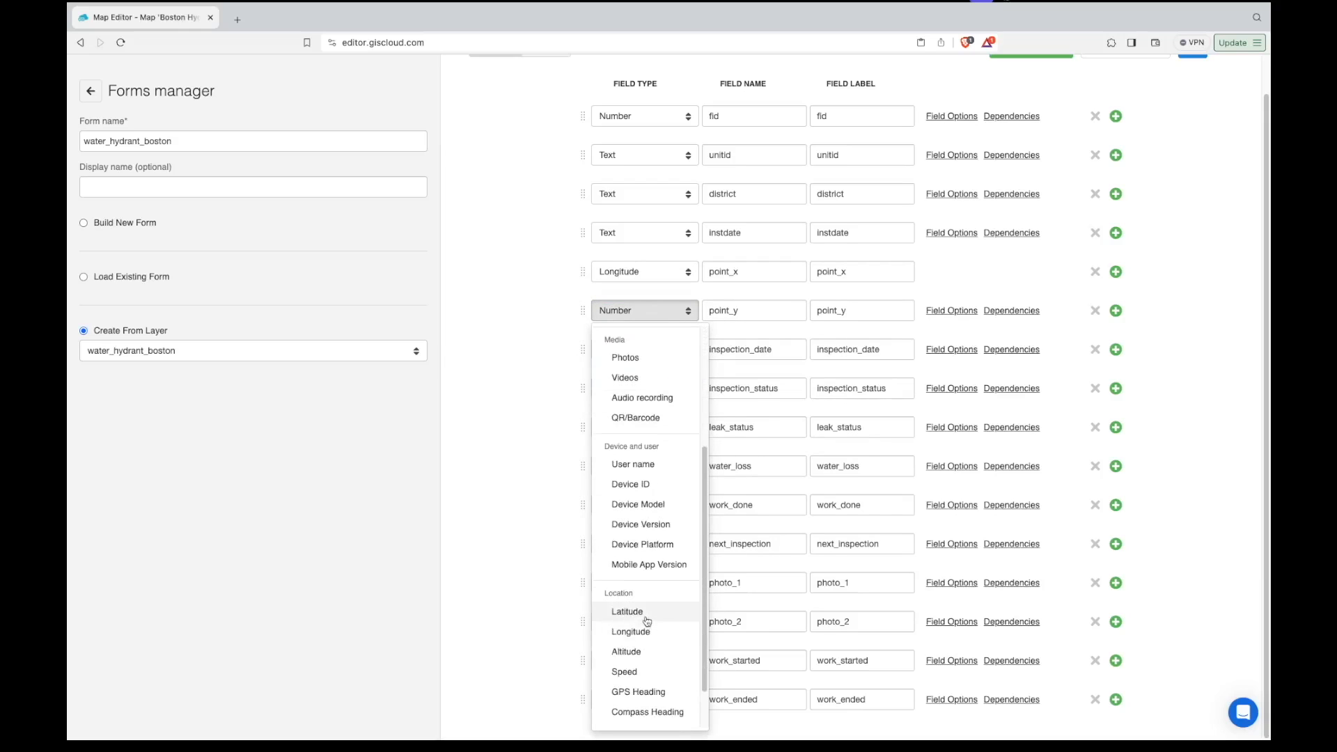
pyautogui.click(644, 612)
pyautogui.scroll(2, 1084, 137)
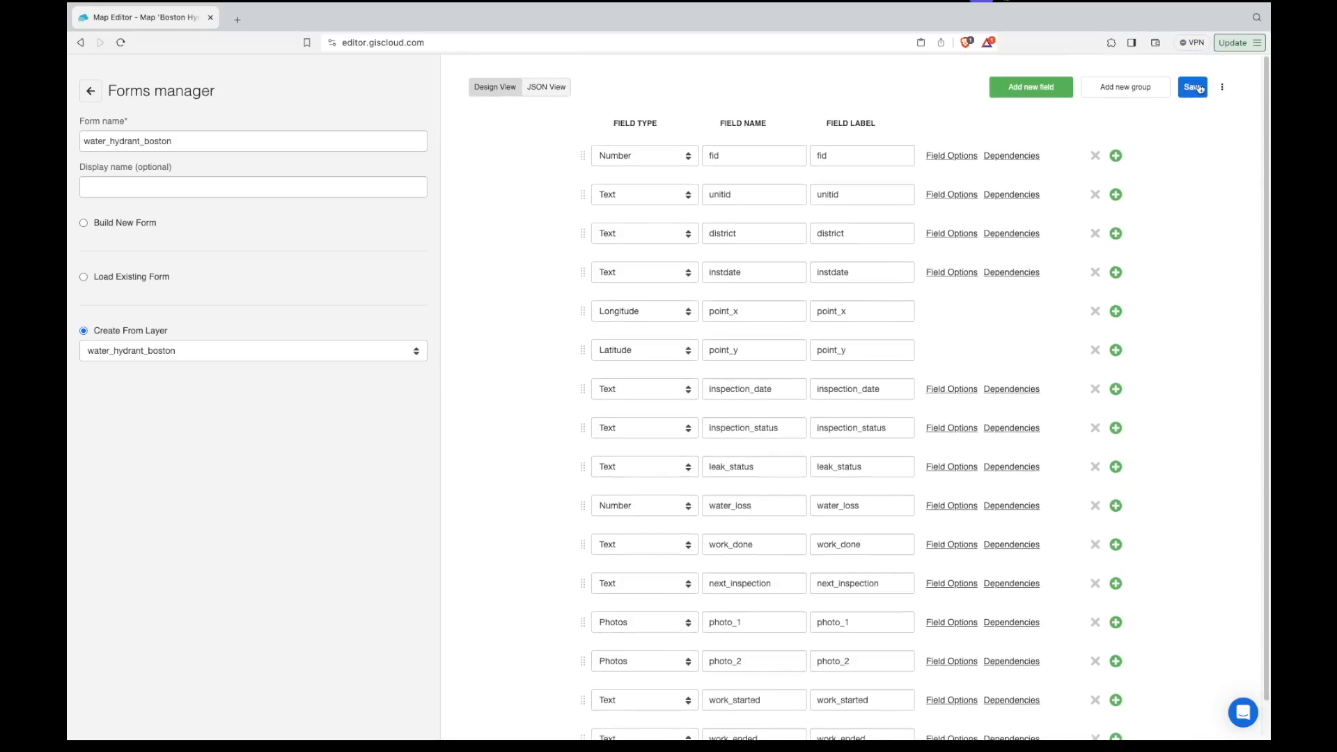
# Save the water_hydrant_boston form and load the existing tree_inspection_zagreb form.
pyautogui.click(1192, 93)
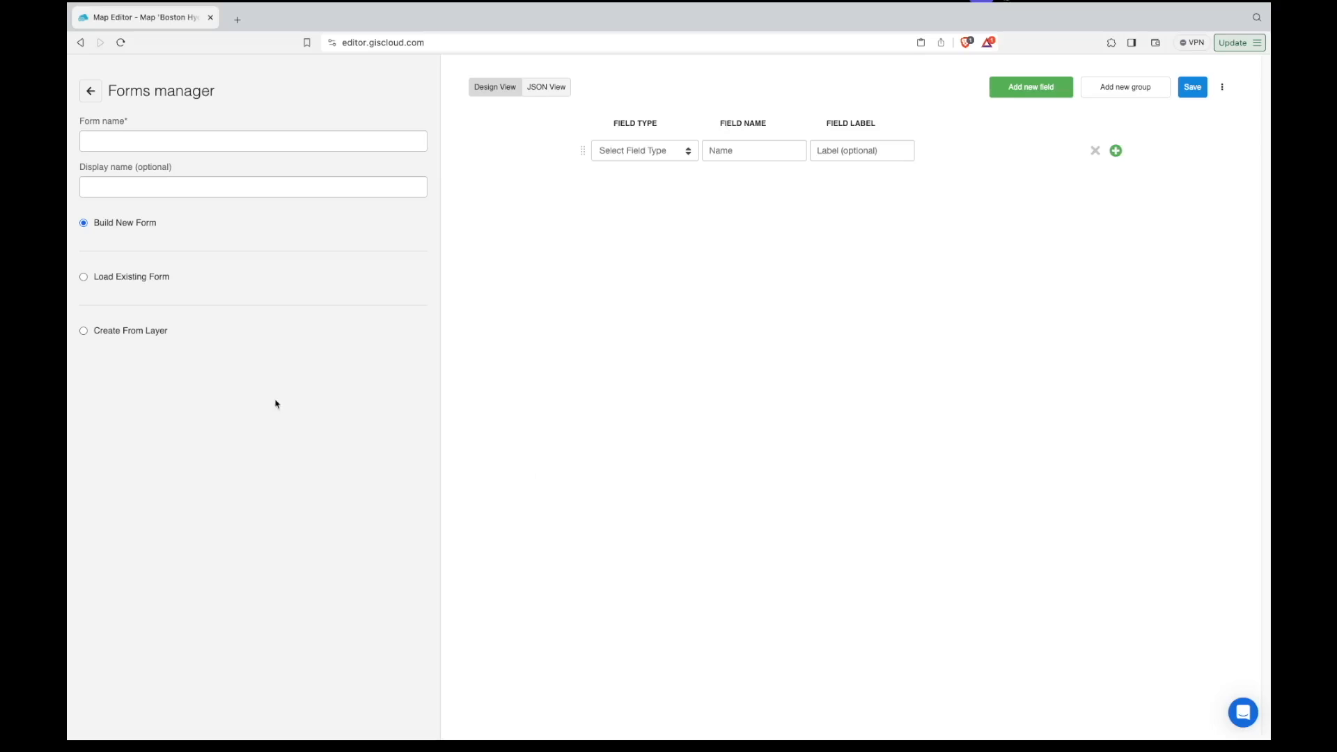
pyautogui.click(83, 278)
pyautogui.click(128, 301)
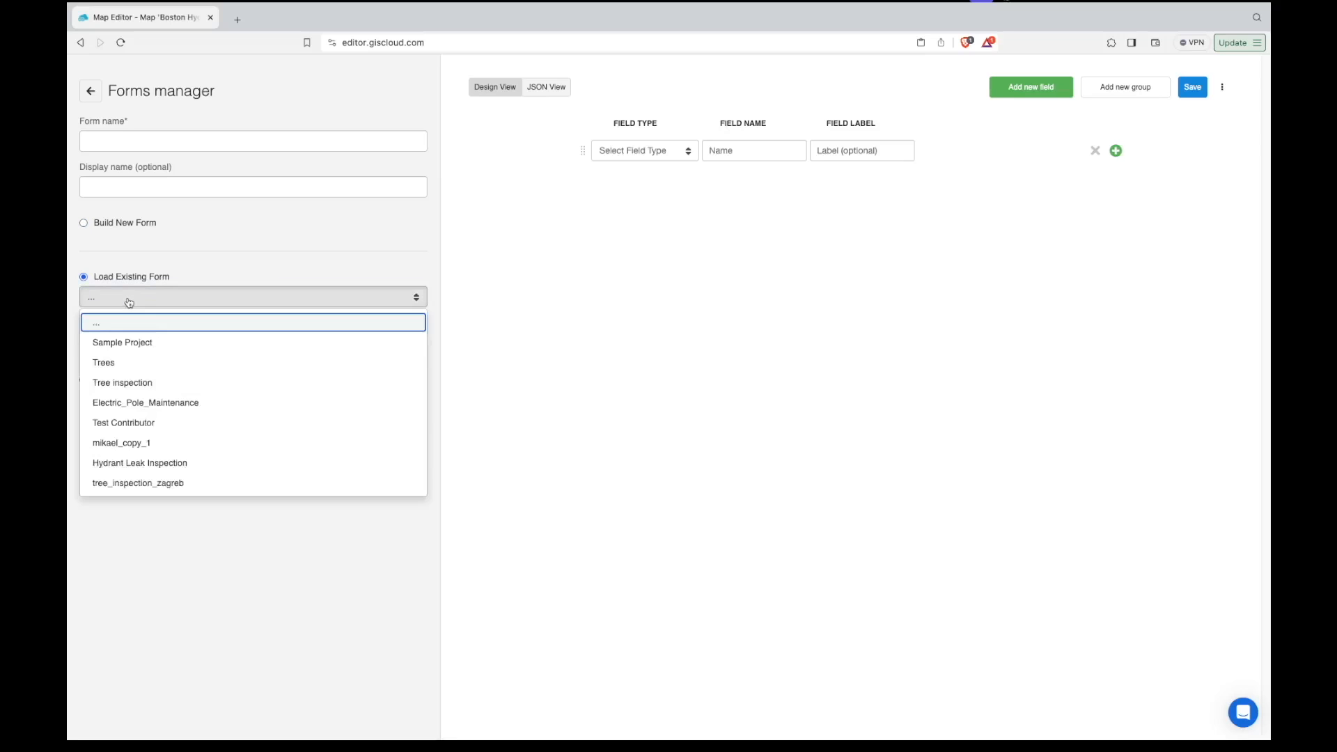
pyautogui.click(178, 483)
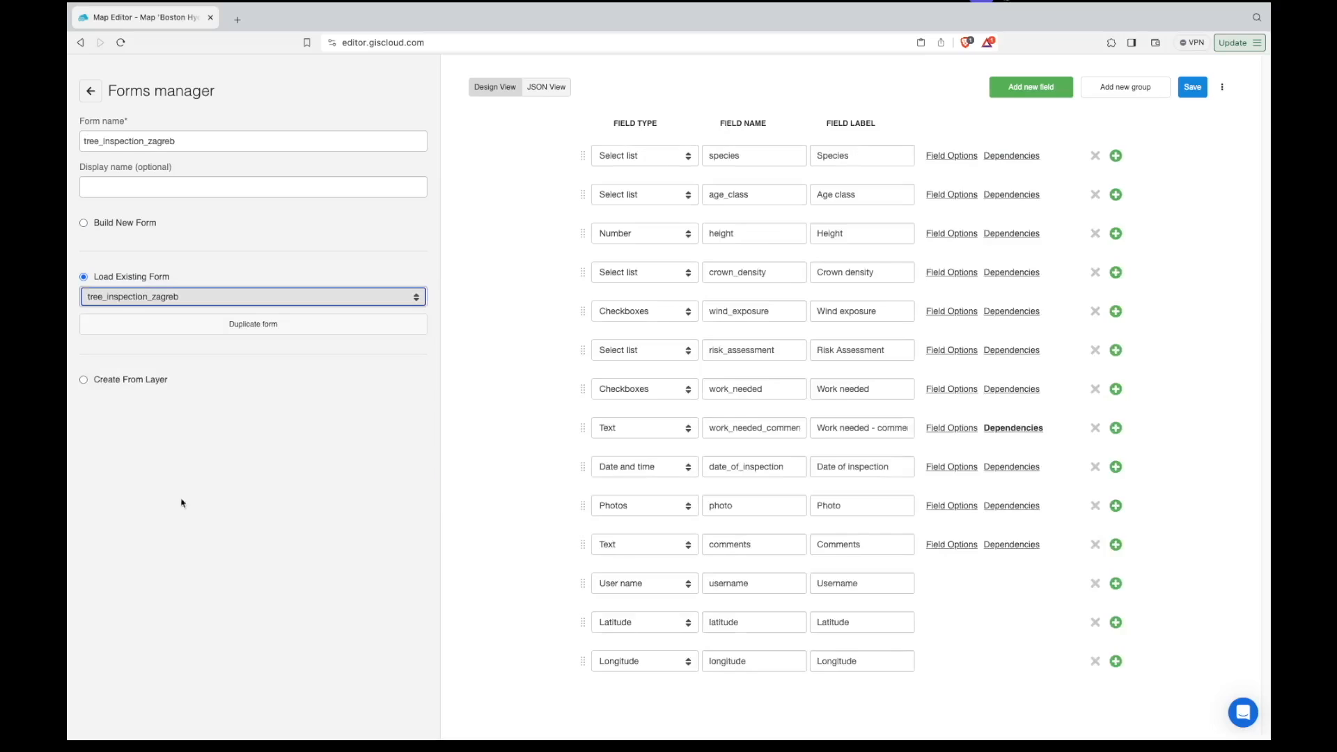
# Add Walnut as an item of the species select list and save the form.
pyautogui.click(950, 157)
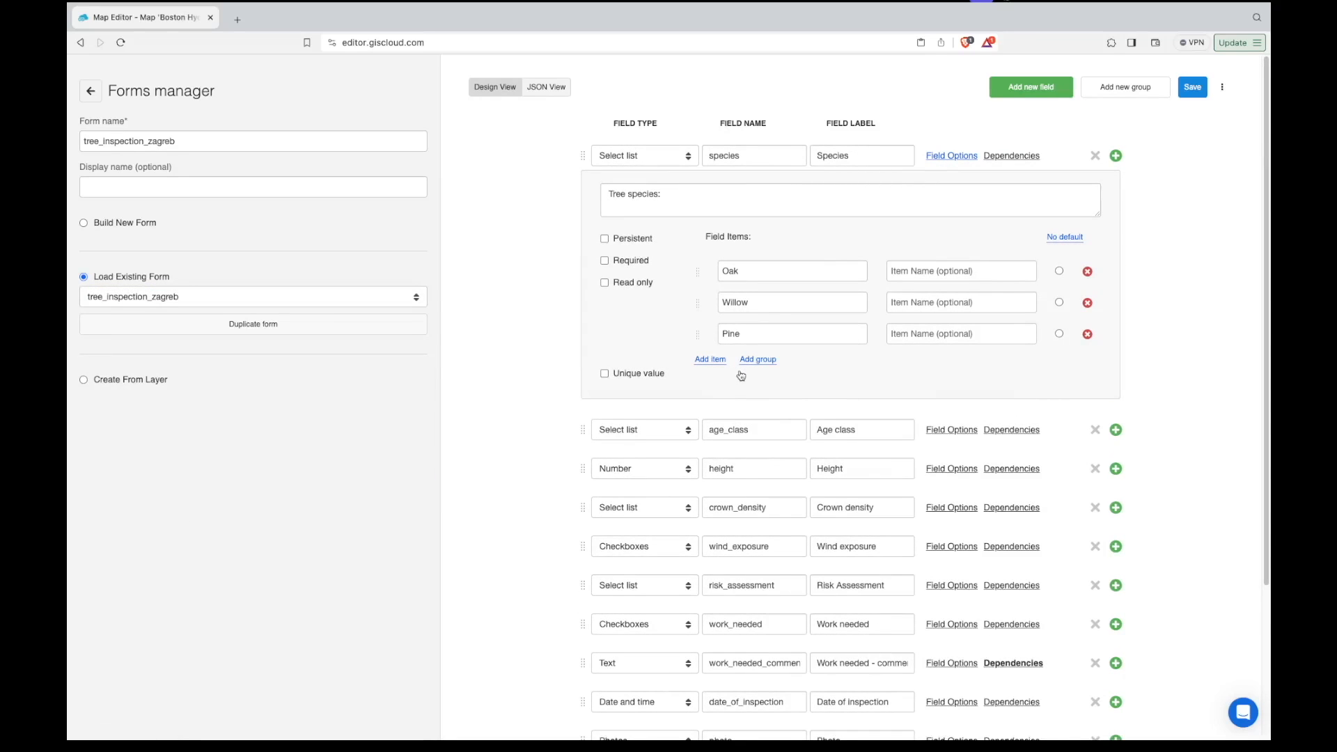
pyautogui.click(710, 360)
pyautogui.click(757, 364)
pyautogui.write('Walnut')
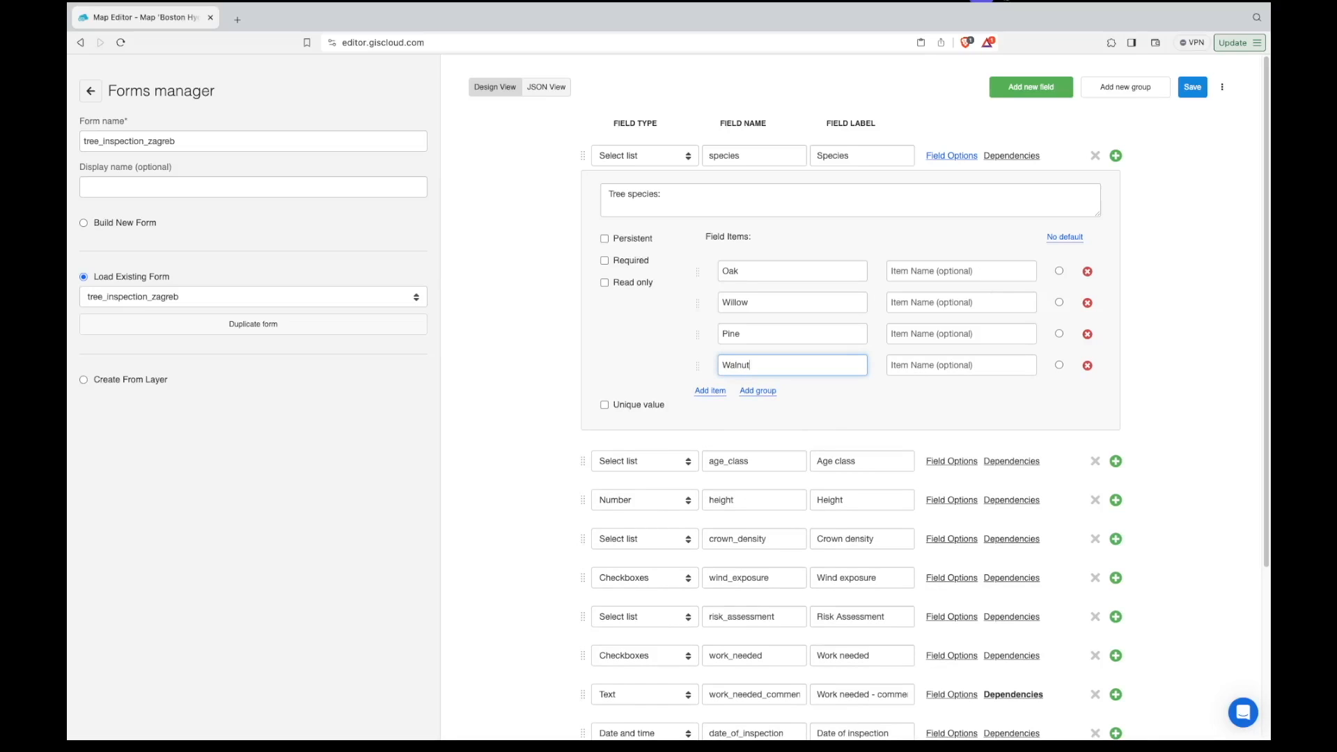
pyautogui.click(1192, 87)
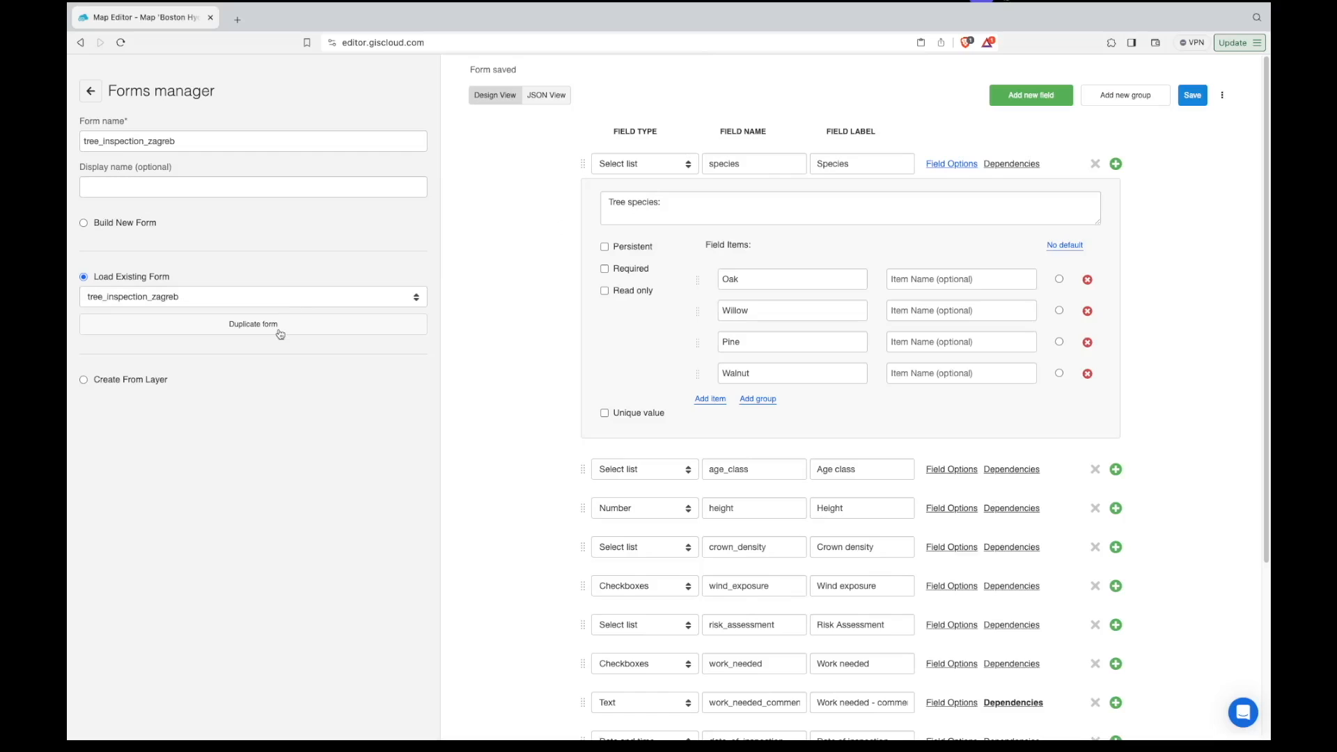
# Duplicate the tree_inspection_zagreb form, rename the copy tree_inspection_boston and save it.
pyautogui.click(279, 332)
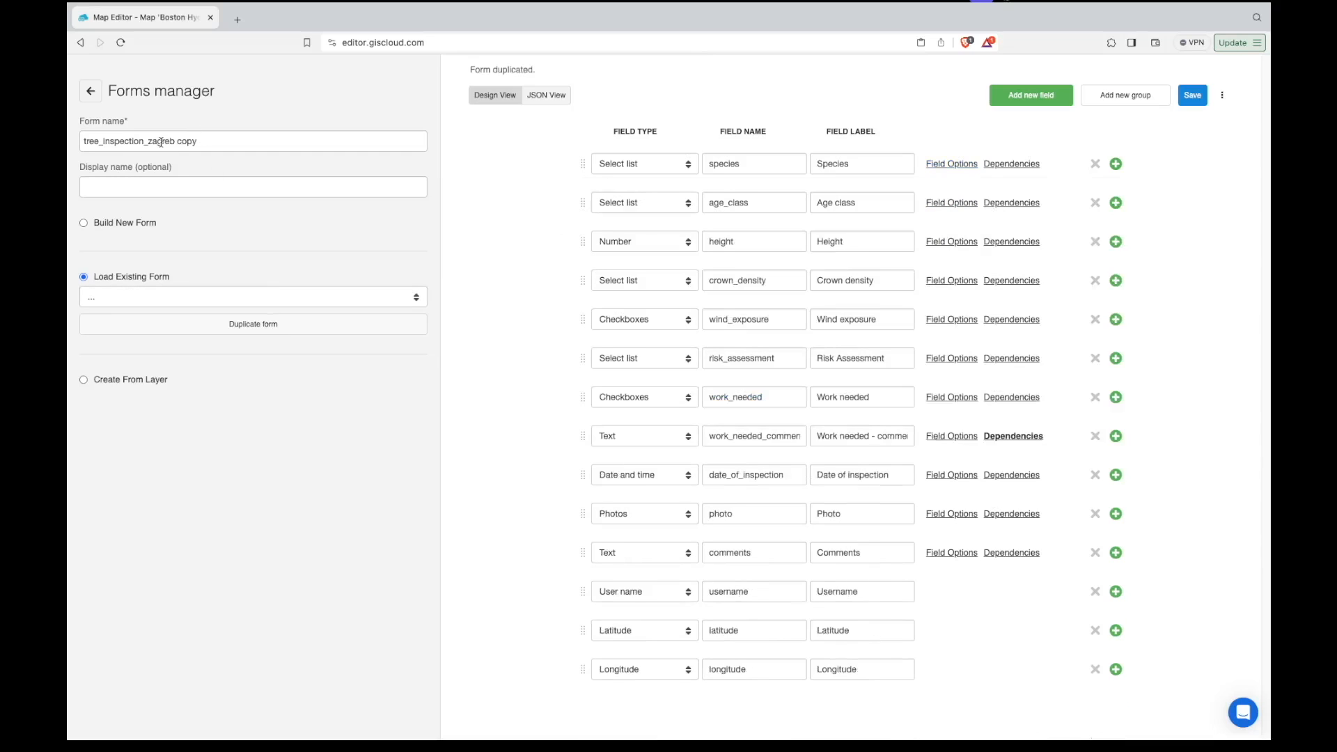
pyautogui.moveTo(208, 142); pyautogui.dragTo(144, 139)
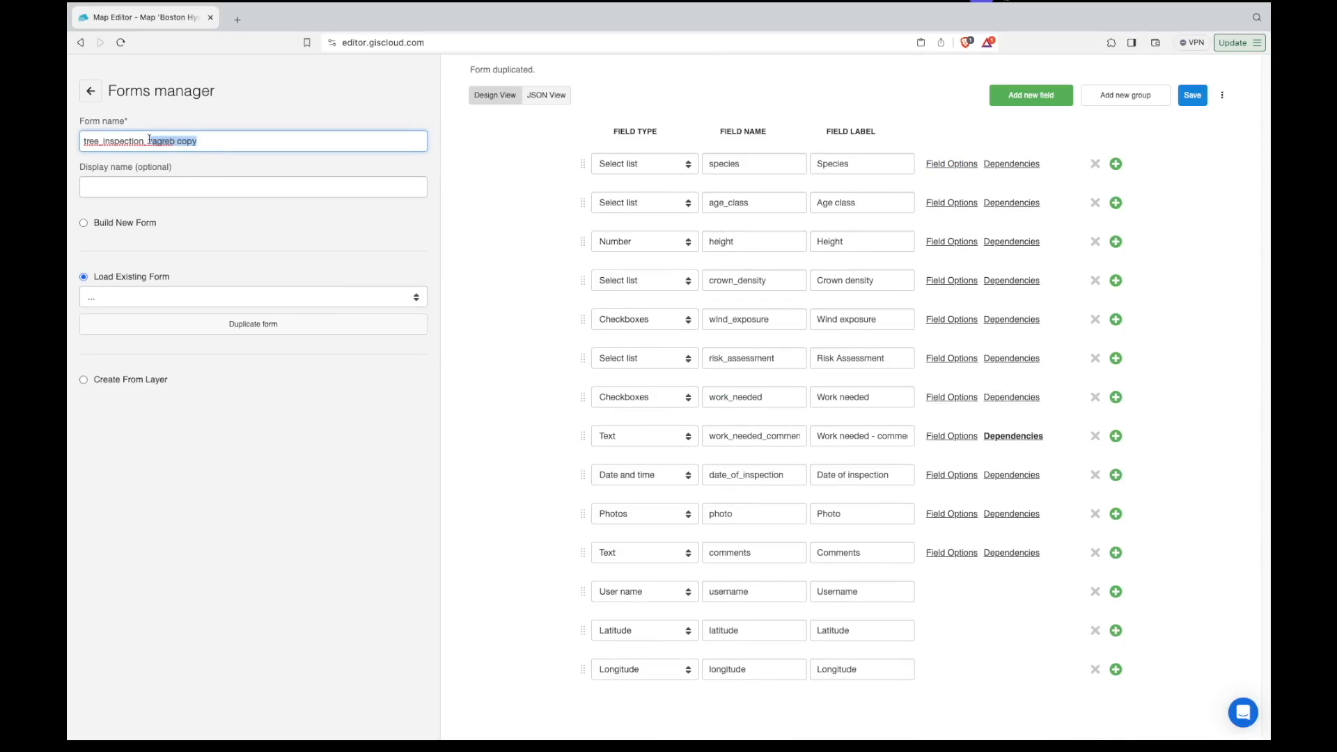
pyautogui.write('boston')
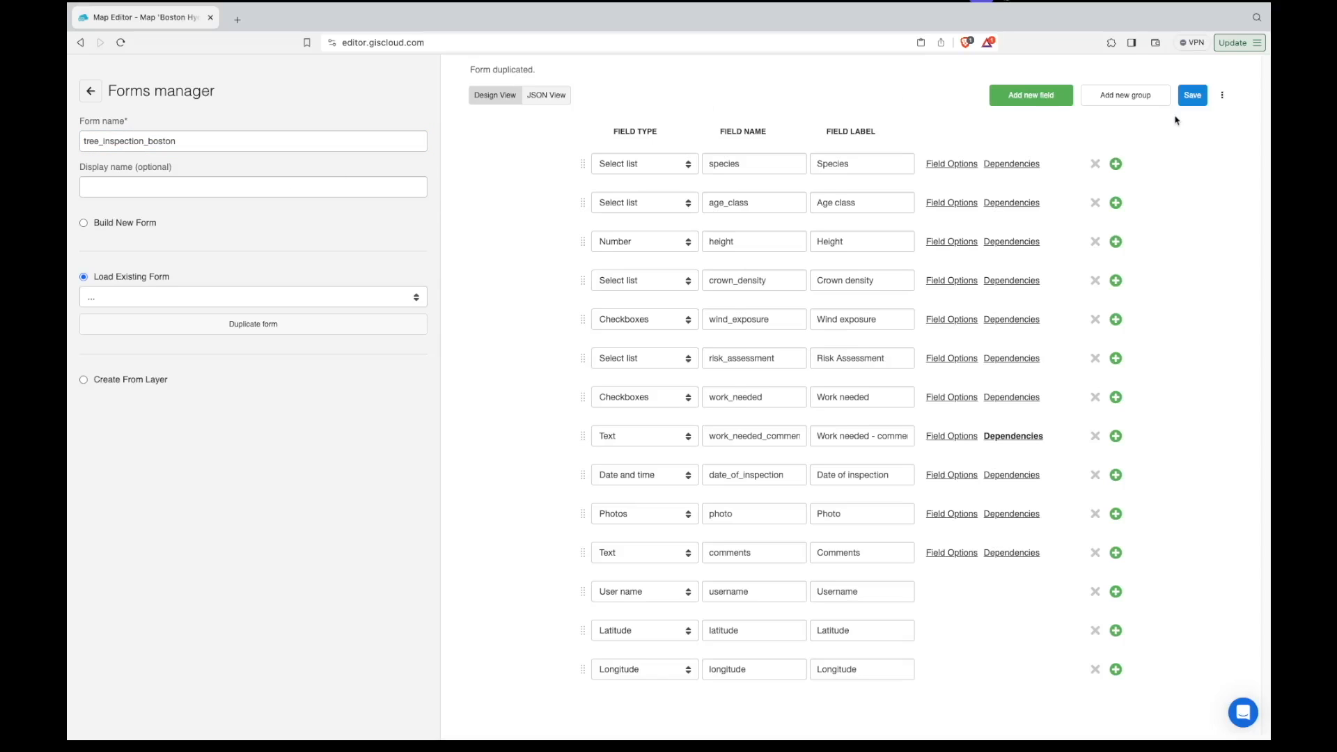
pyautogui.click(1190, 97)
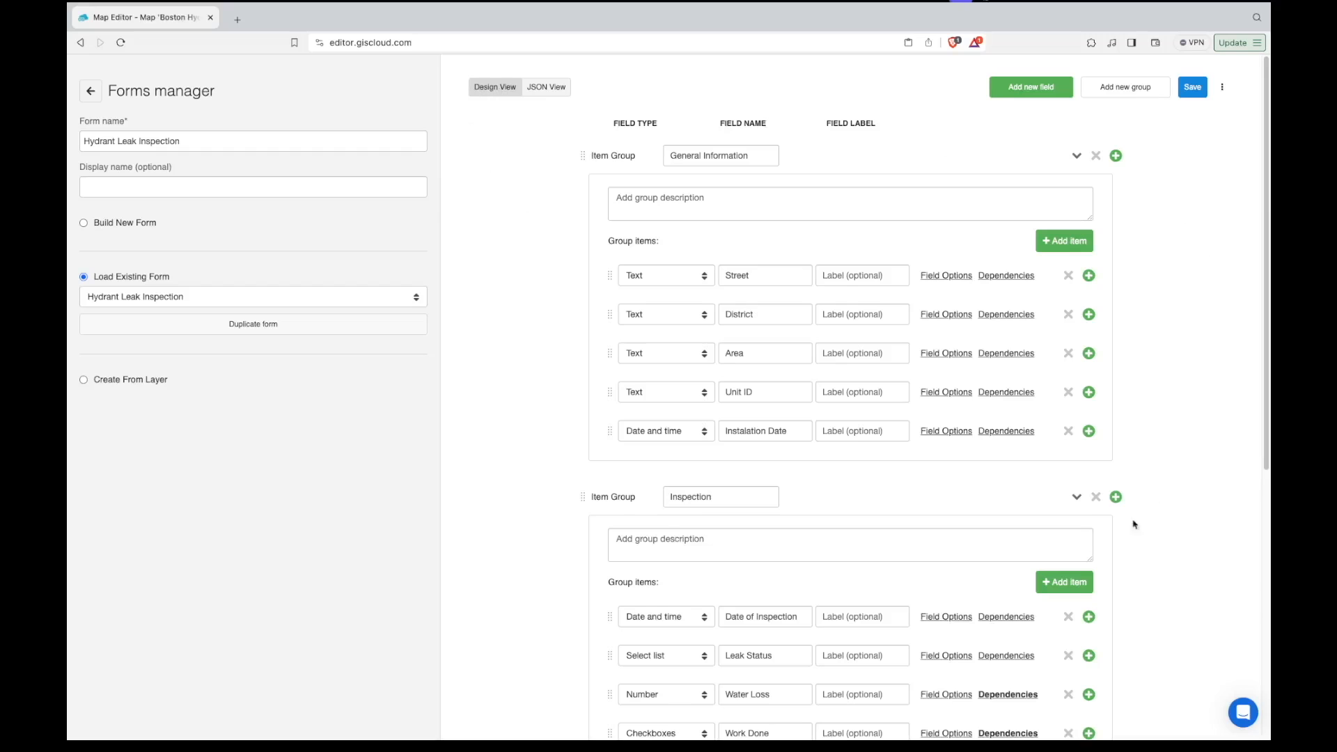
# Examine the Hydrant Leak Inspection form's field groups in the design view and its full definition in JSON.
pyautogui.scroll(-6, 847, 383)
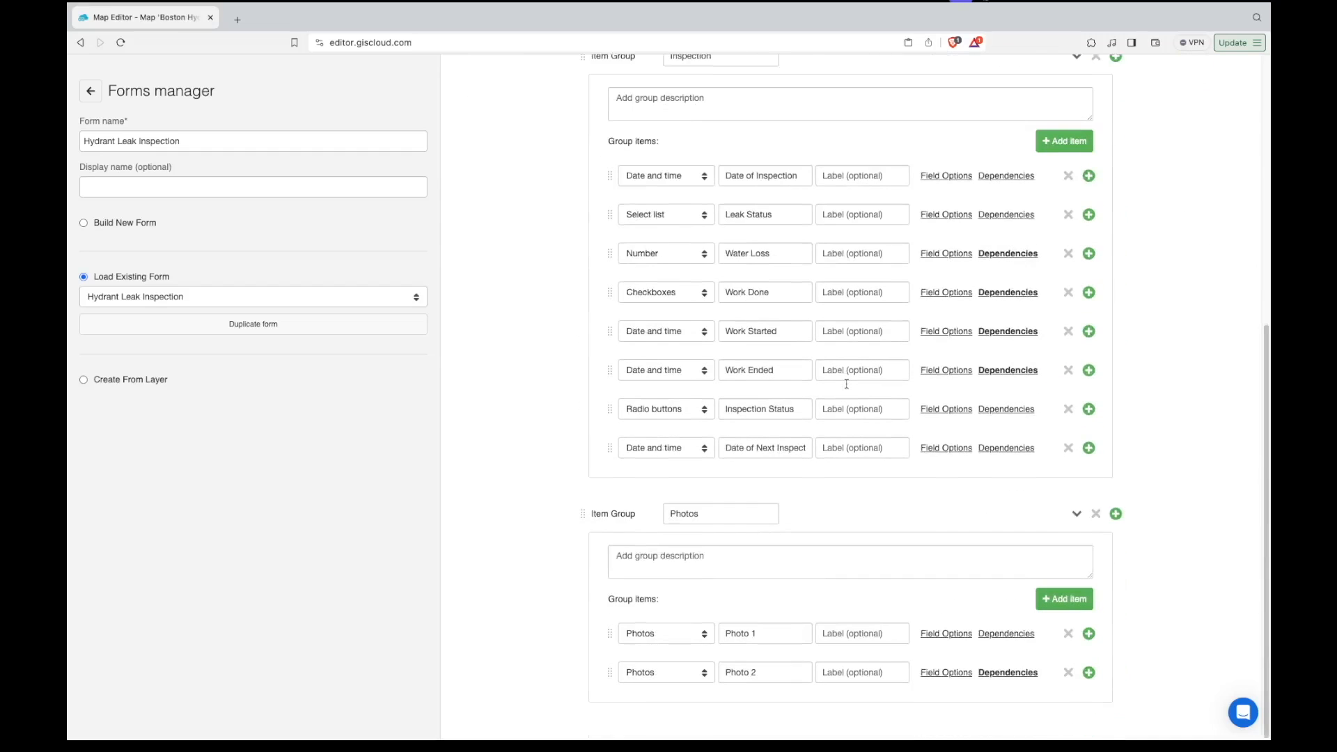
pyautogui.scroll(6, 846, 384)
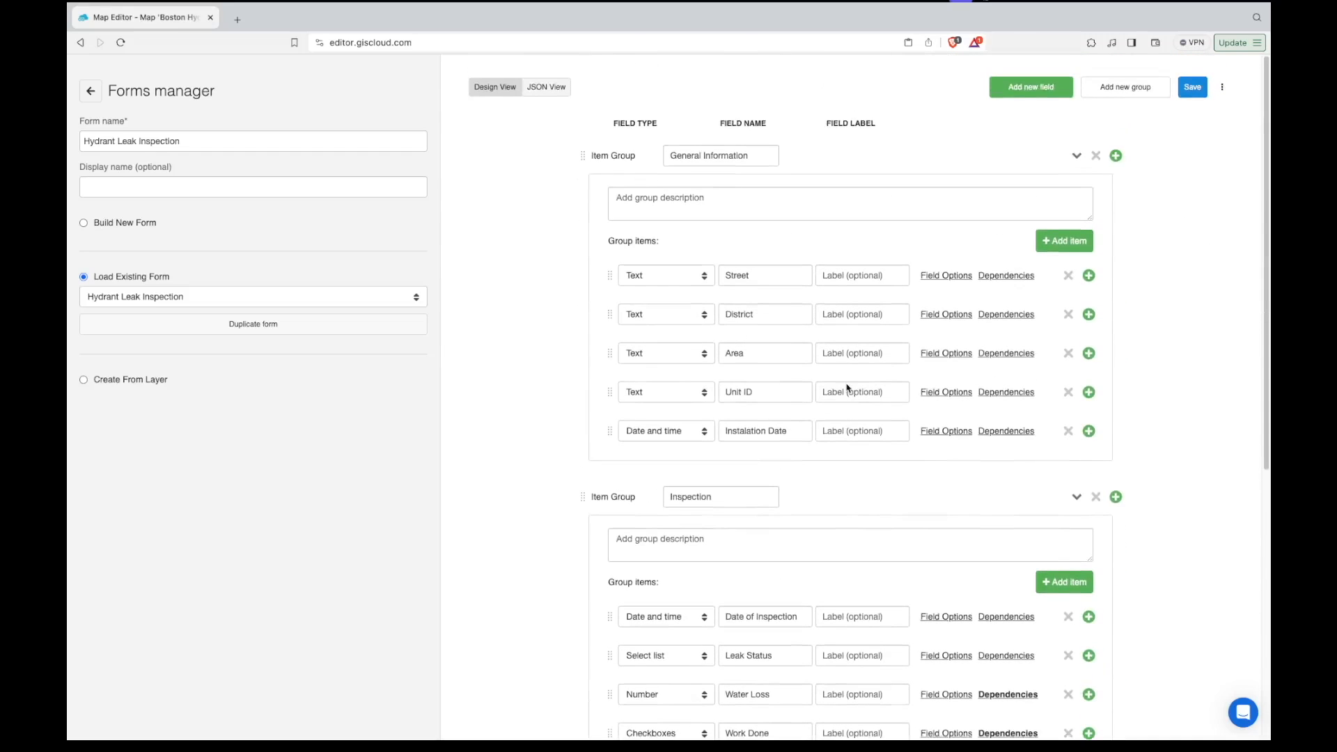
pyautogui.click(547, 88)
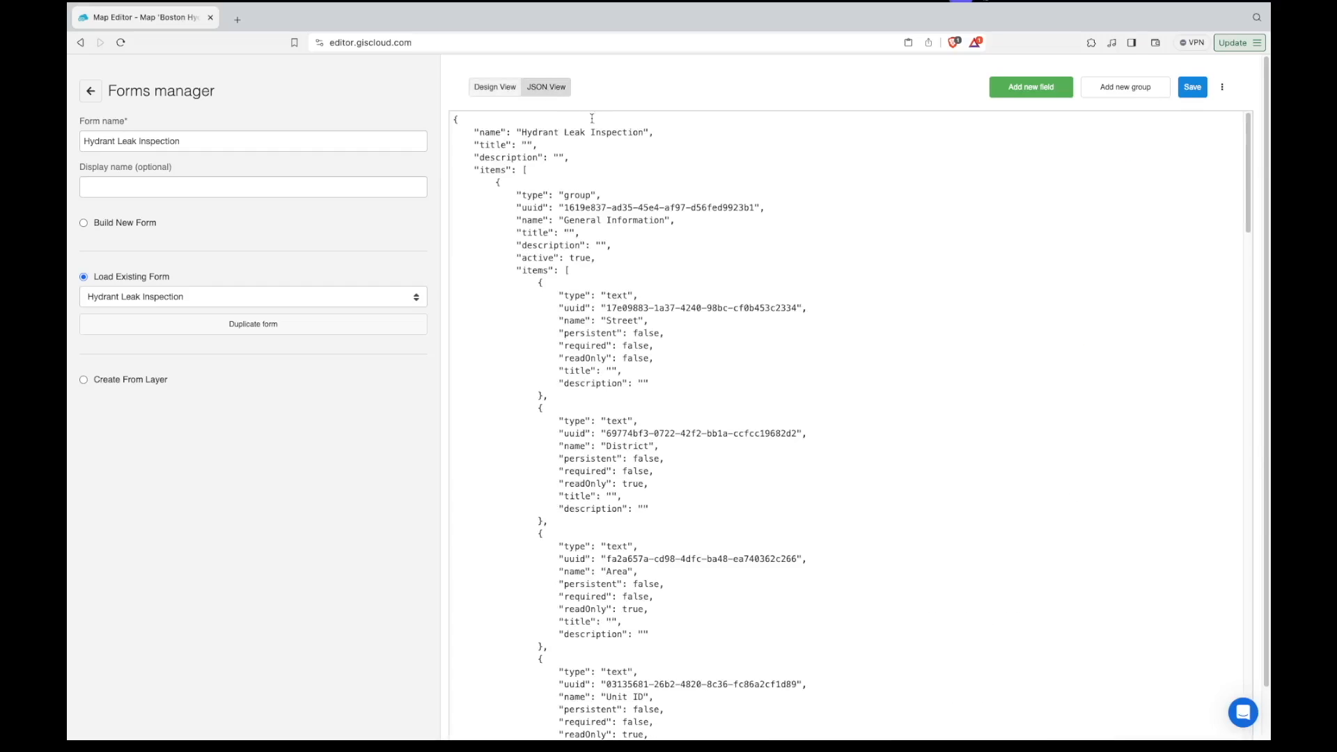
pyautogui.scroll(-3, 656, 303)
pyautogui.click(663, 284)
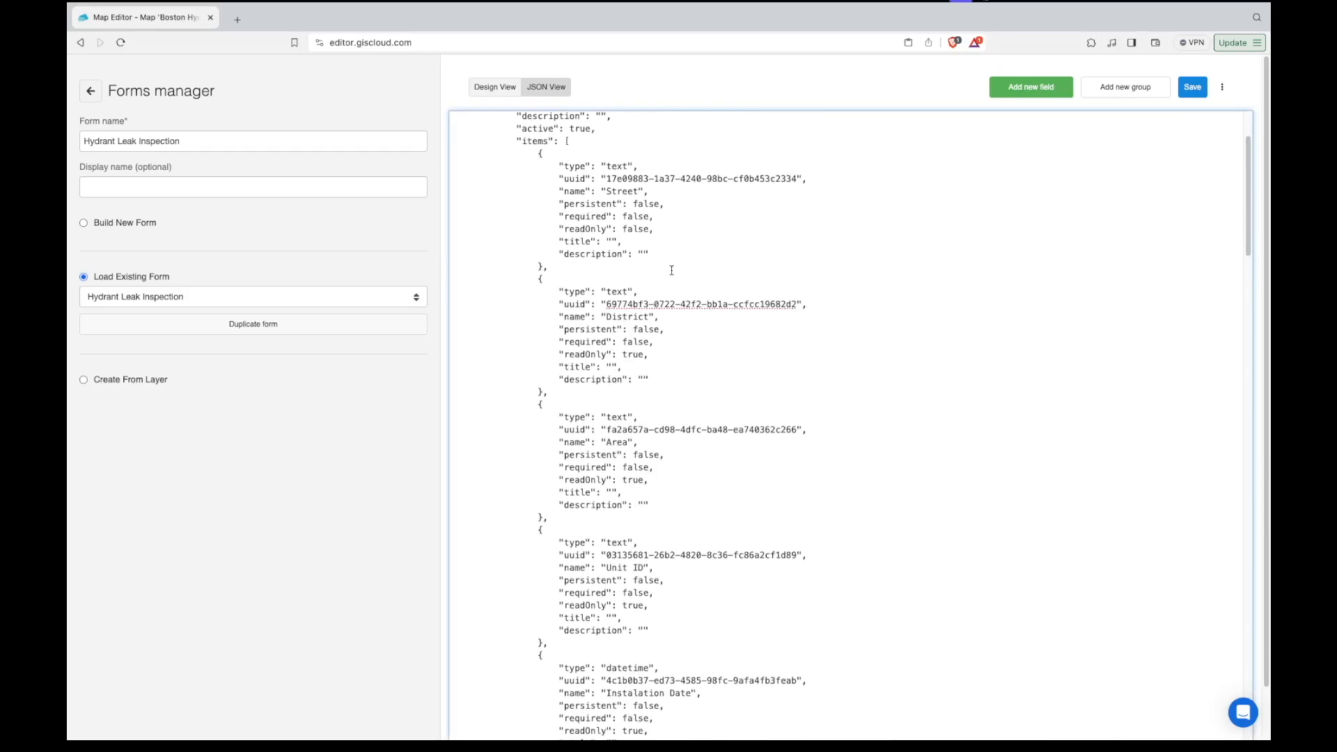
pyautogui.scroll(-2, 667, 278)
pyautogui.scroll(-5, 671, 270)
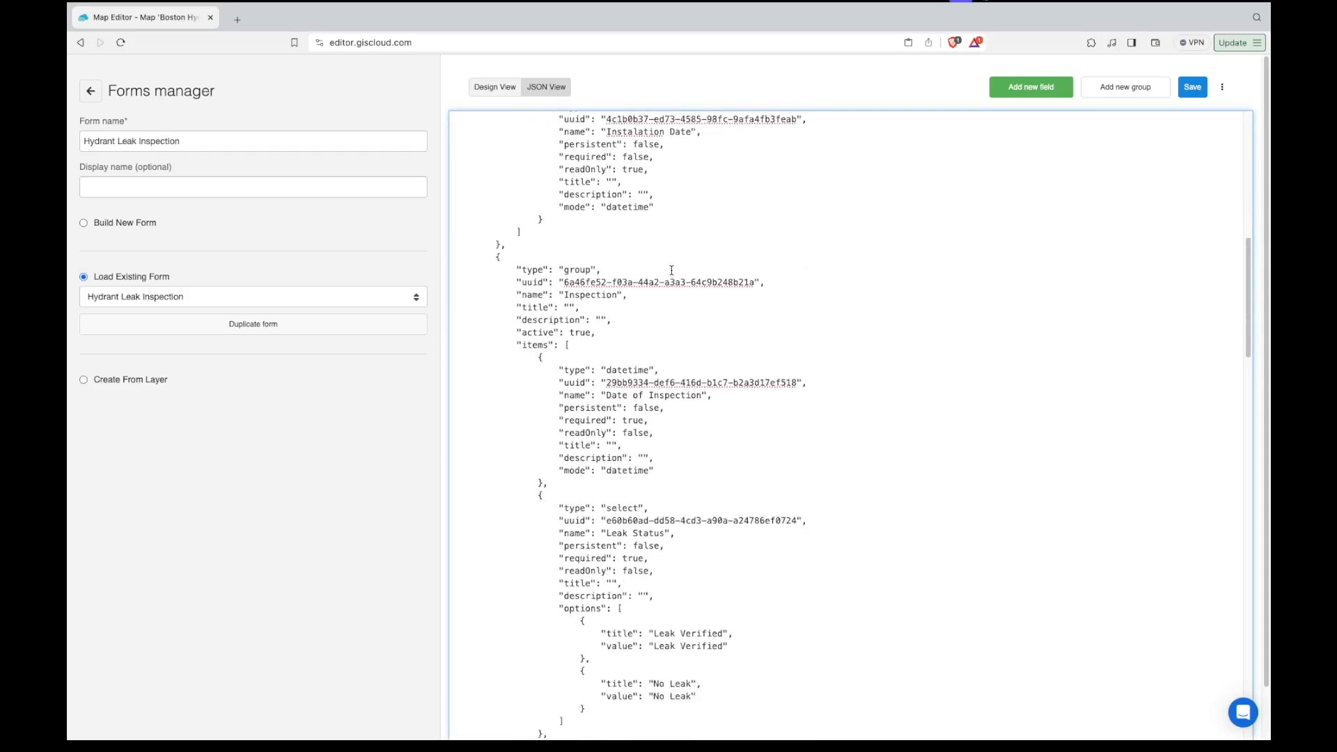
pyautogui.scroll(-8, 670, 272)
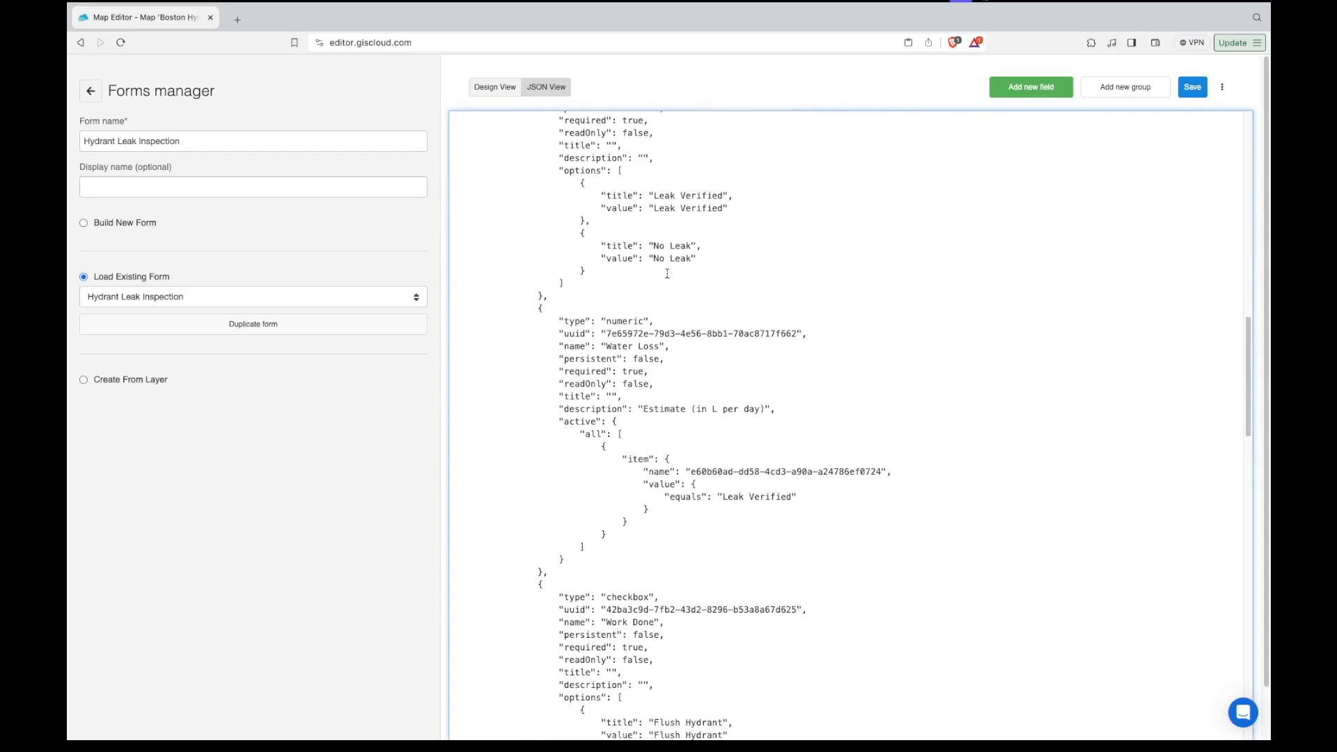
pyautogui.scroll(-6, 667, 273)
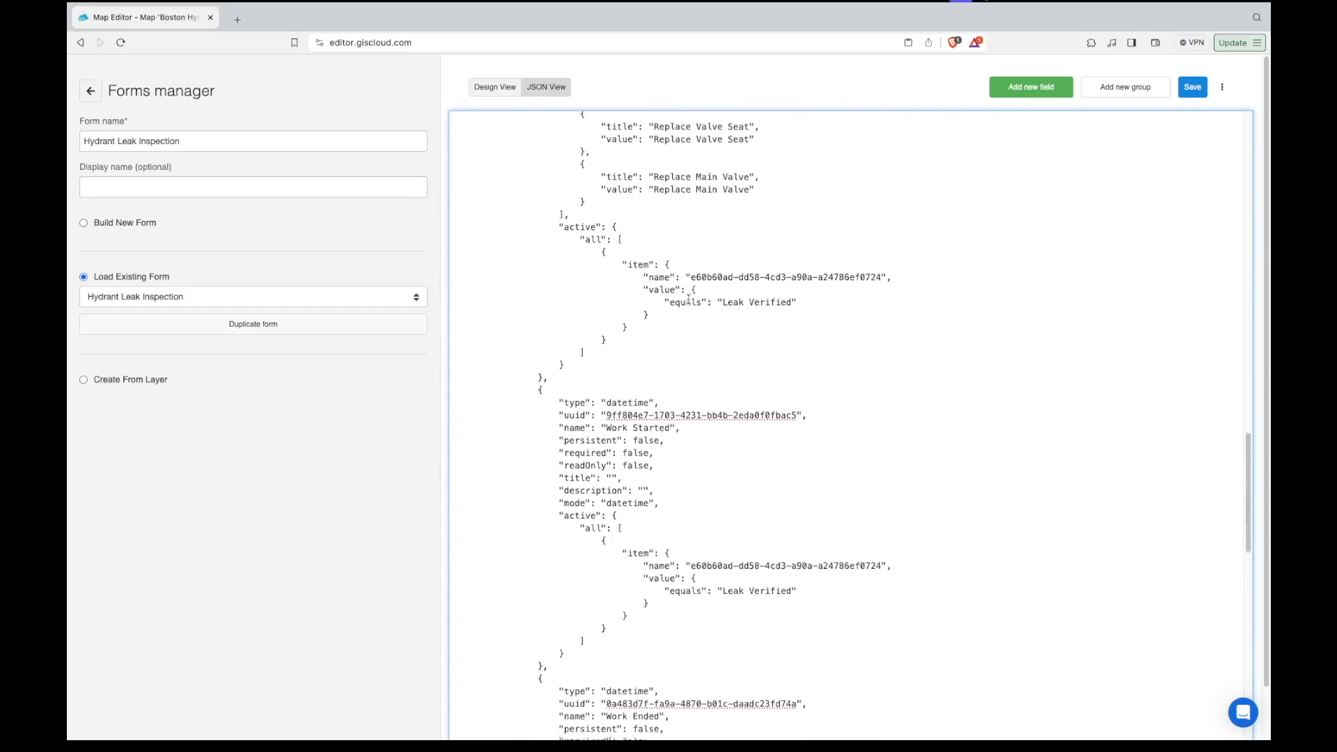
pyautogui.scroll(-10, 688, 300)
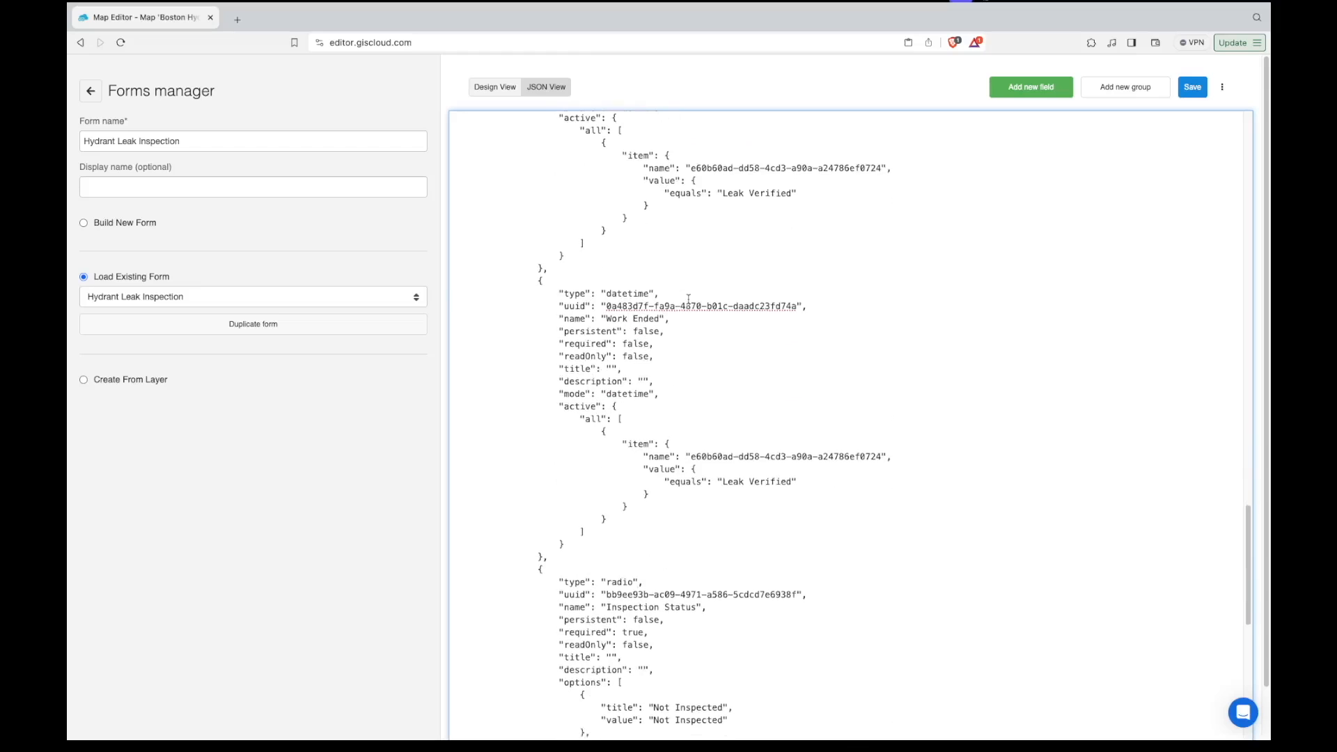
pyautogui.scroll(-8, 688, 299)
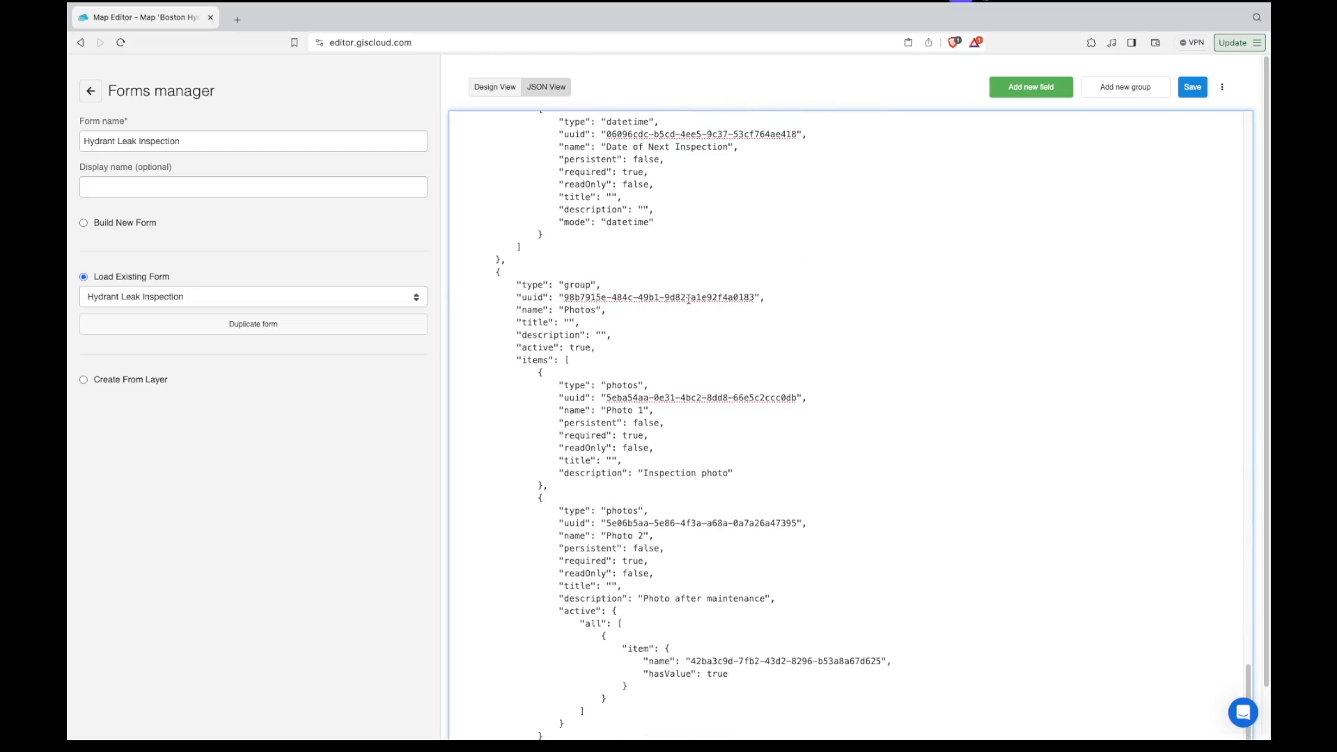
pyautogui.scroll(20, 687, 299)
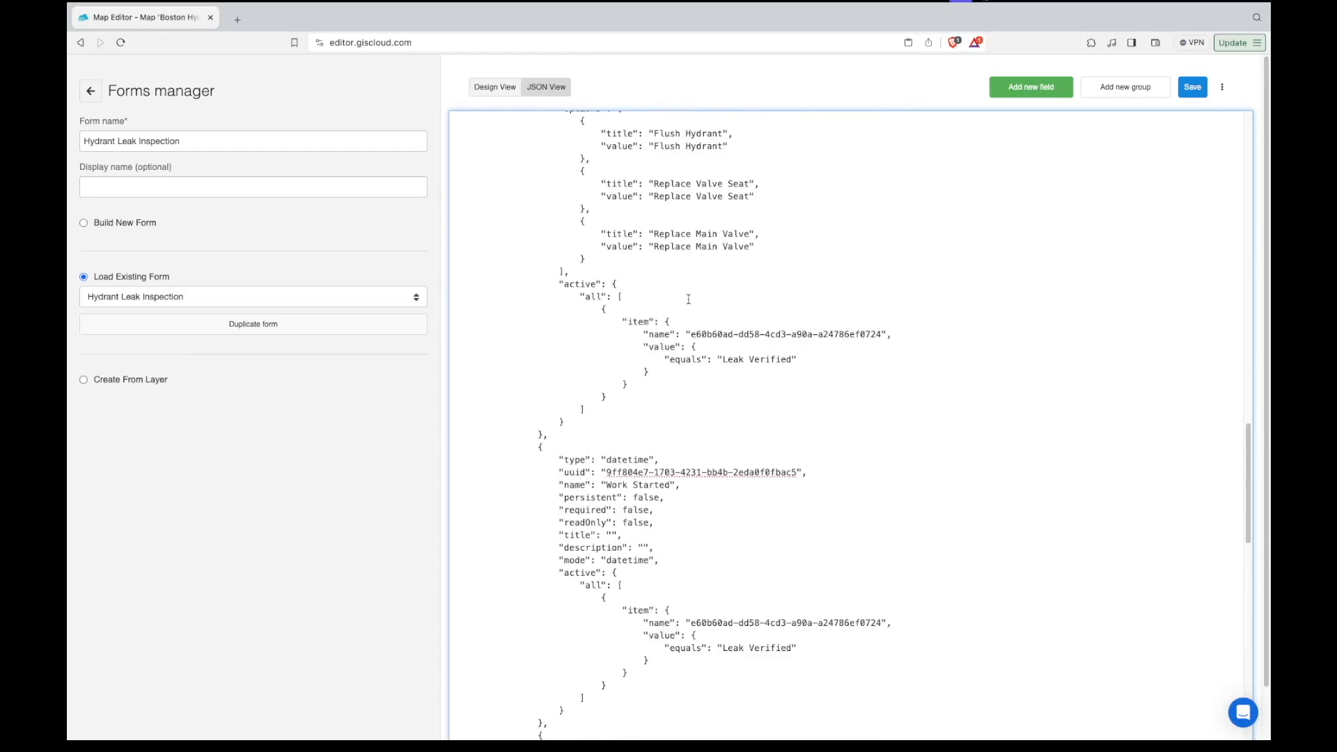
pyautogui.scroll(4, 687, 300)
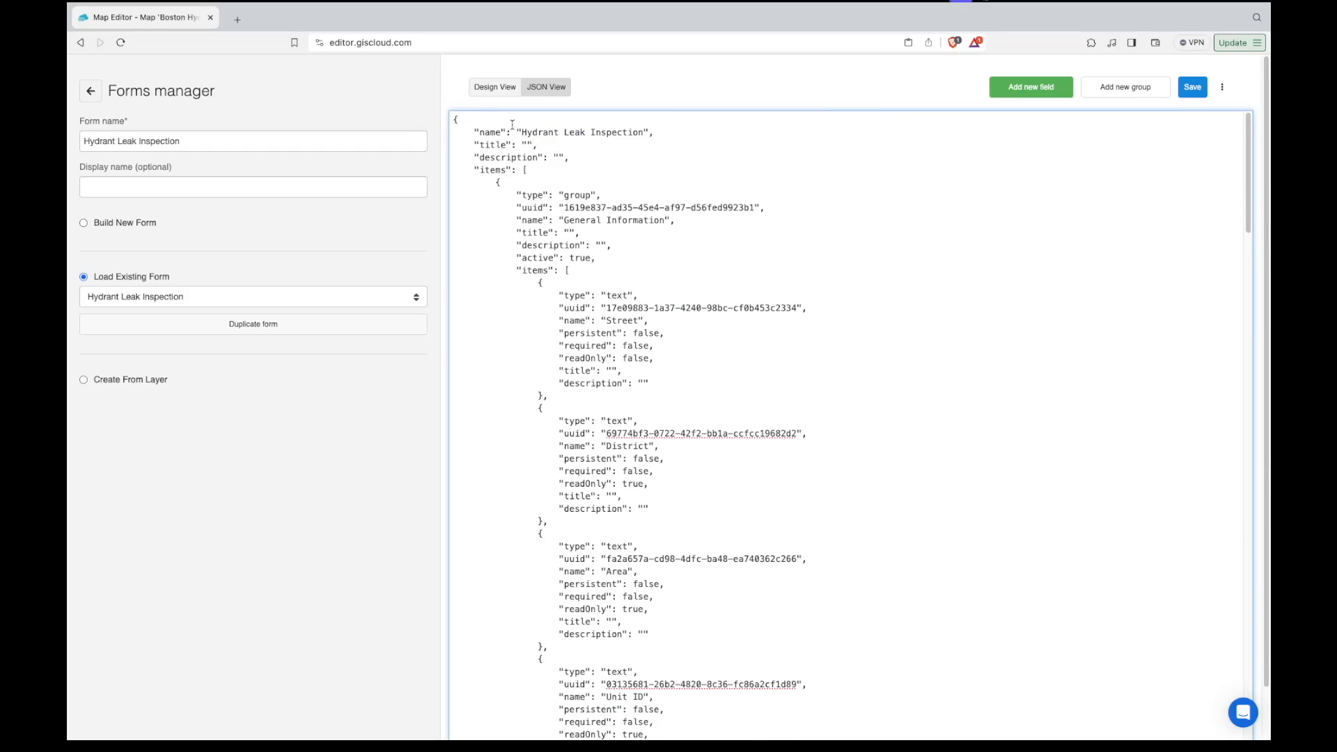
pyautogui.click(490, 88)
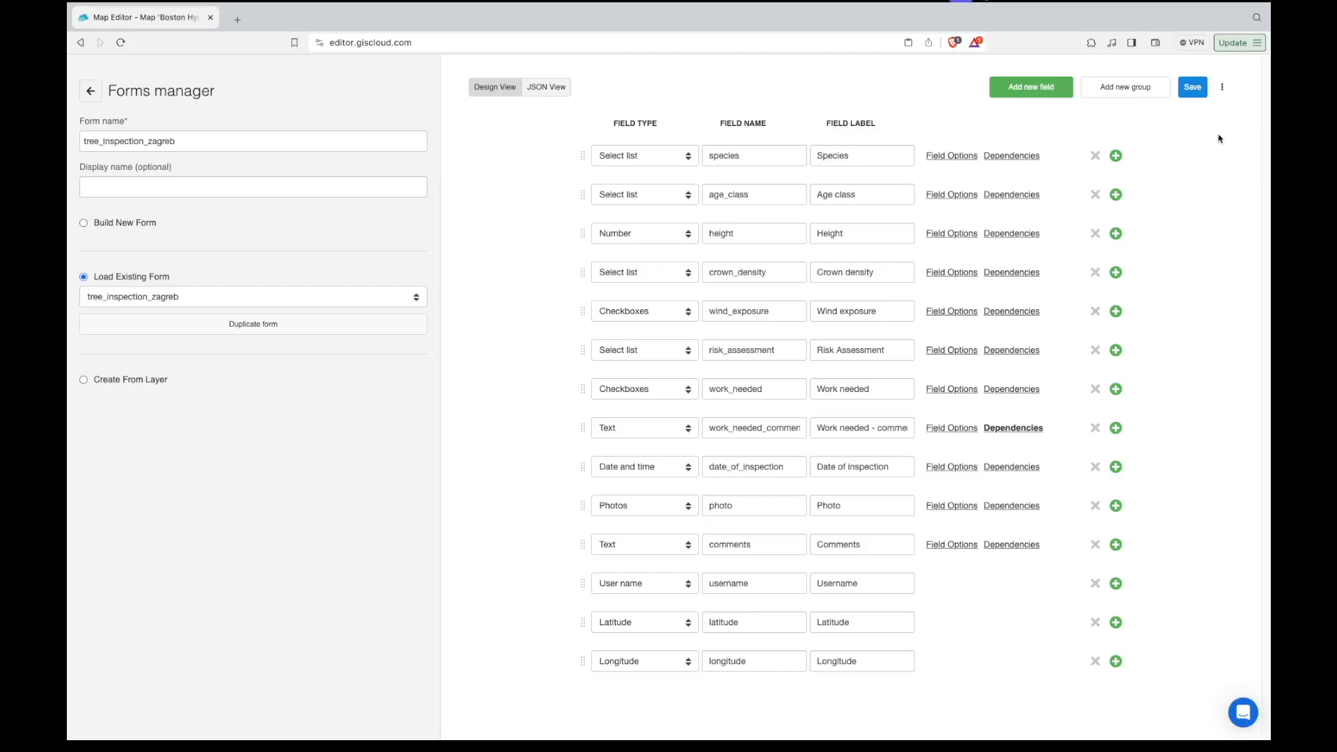
# Open the translation settings of the tree_inspection_zagreb form and set its original language to English.
pyautogui.click(1222, 89)
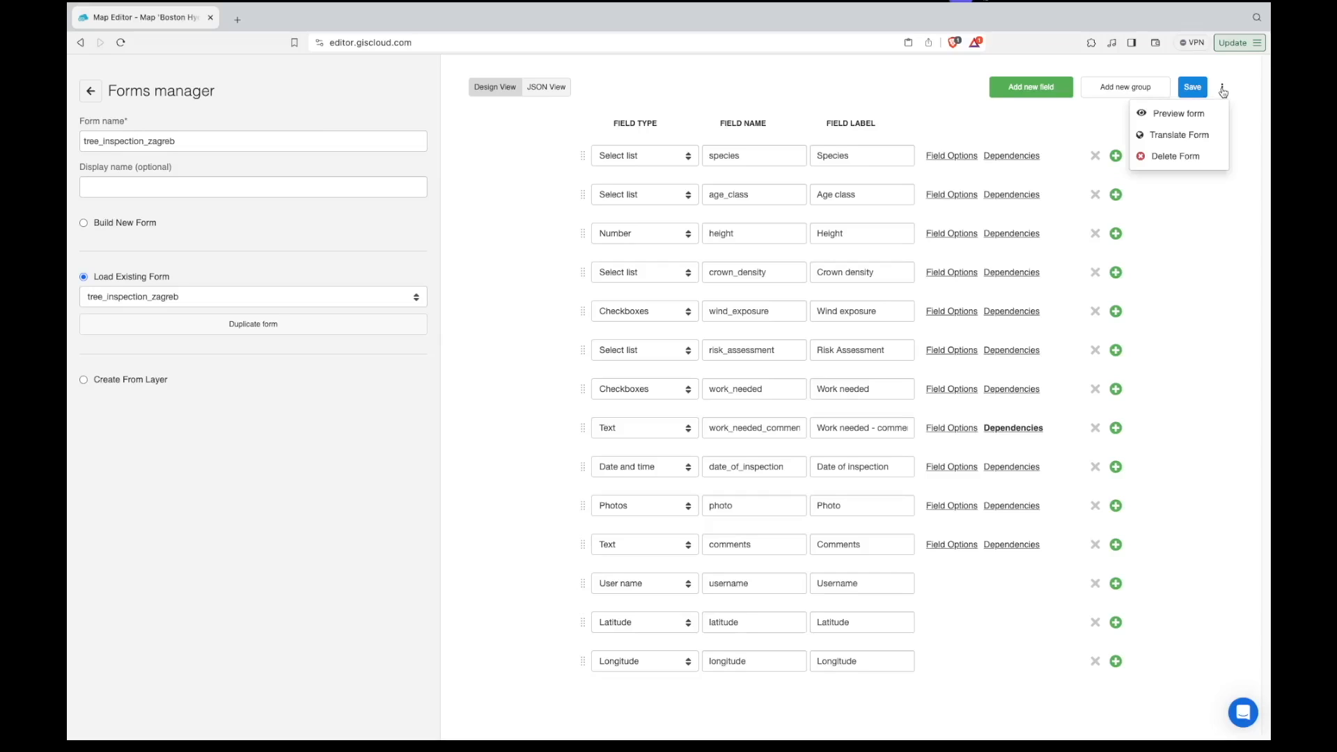
pyautogui.click(1161, 137)
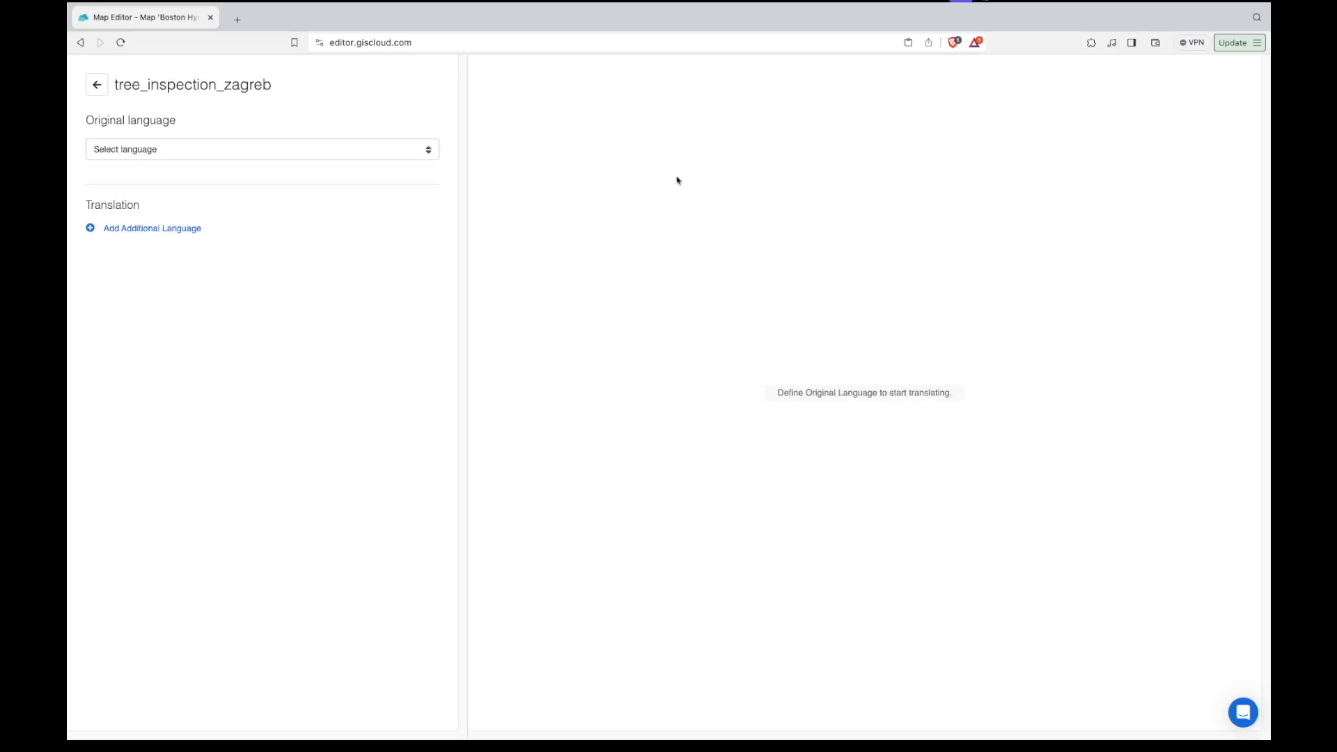
pyautogui.click(374, 160)
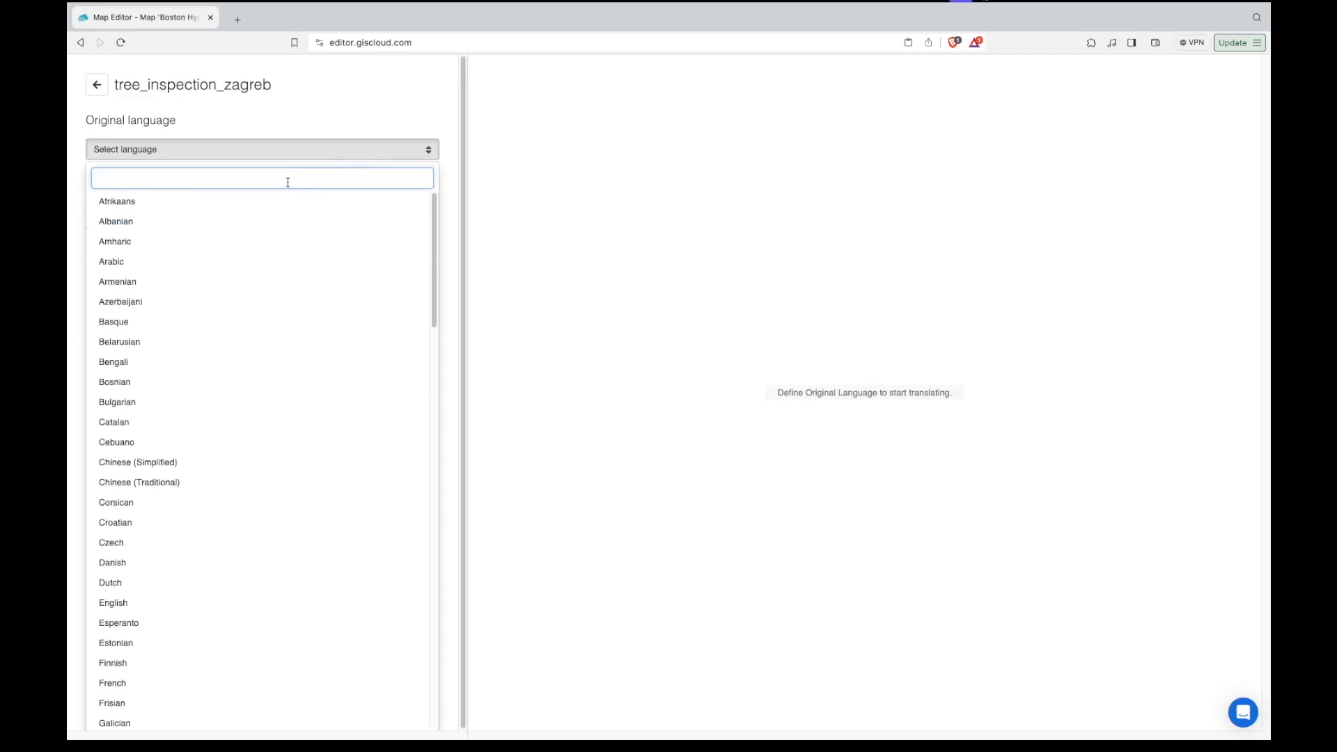
pyautogui.write('Eng')
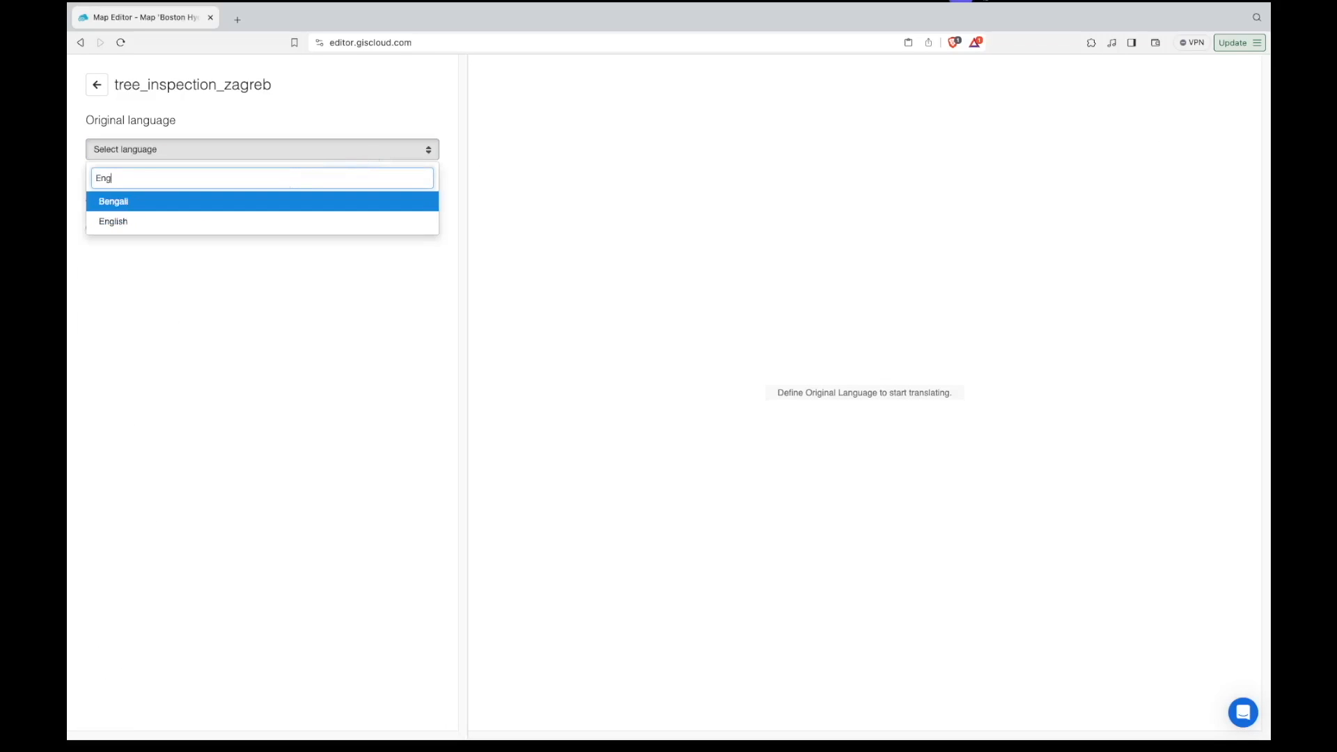
pyautogui.click(181, 223)
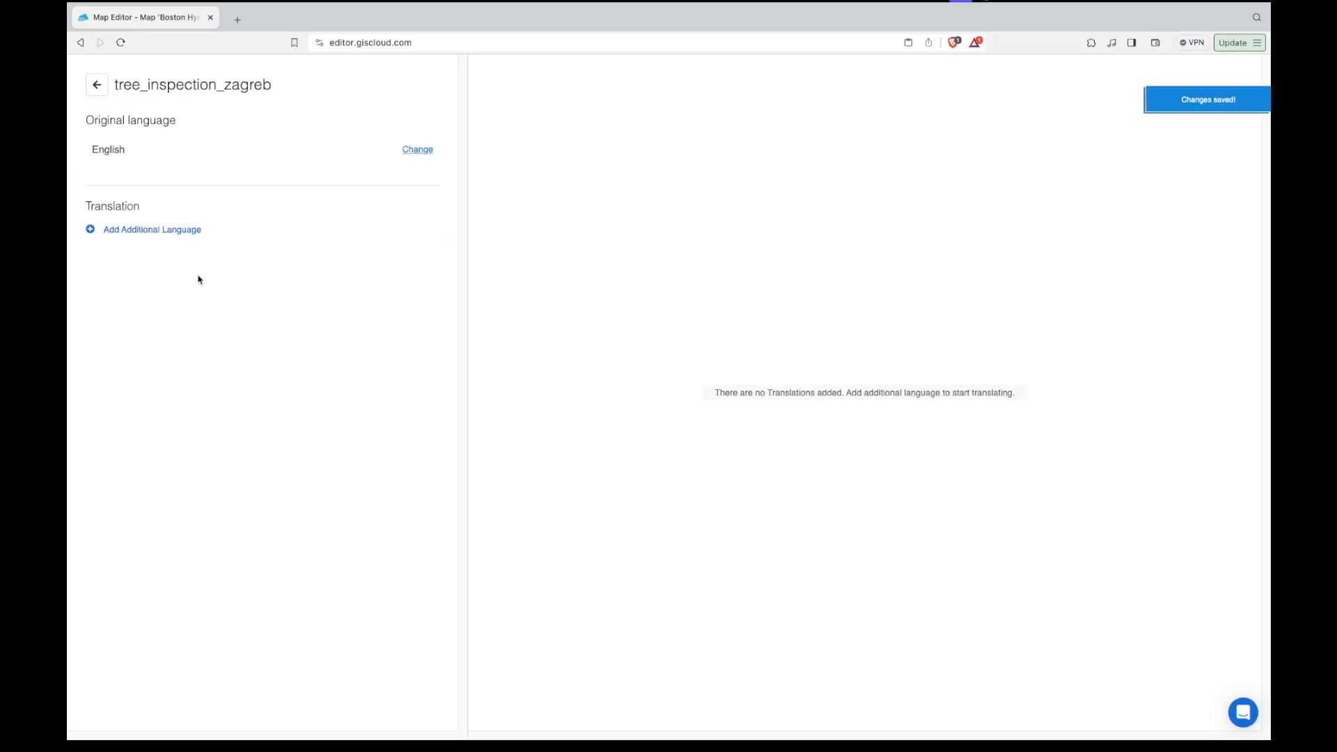
# Add Croatian as a translation language for the form.
pyautogui.click(131, 237)
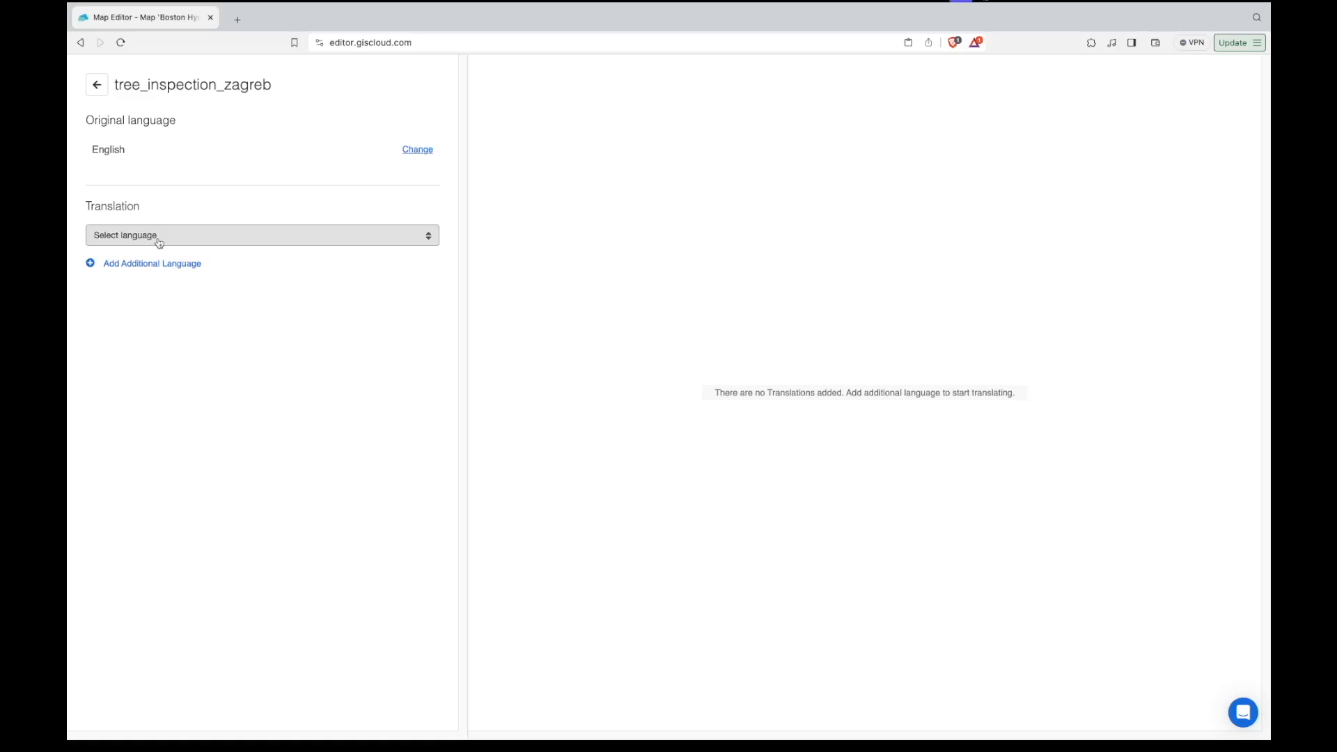
pyautogui.click(155, 240)
pyautogui.write('Croat')
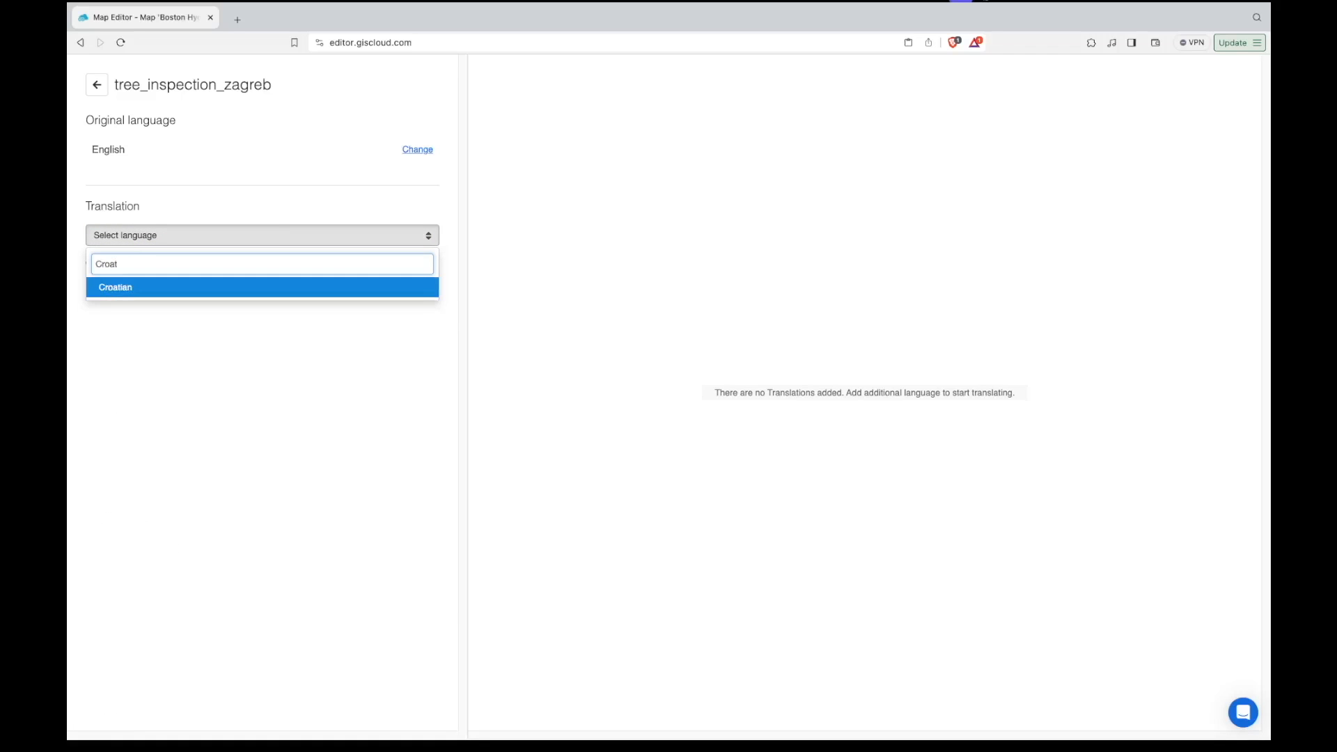
pyautogui.click(194, 292)
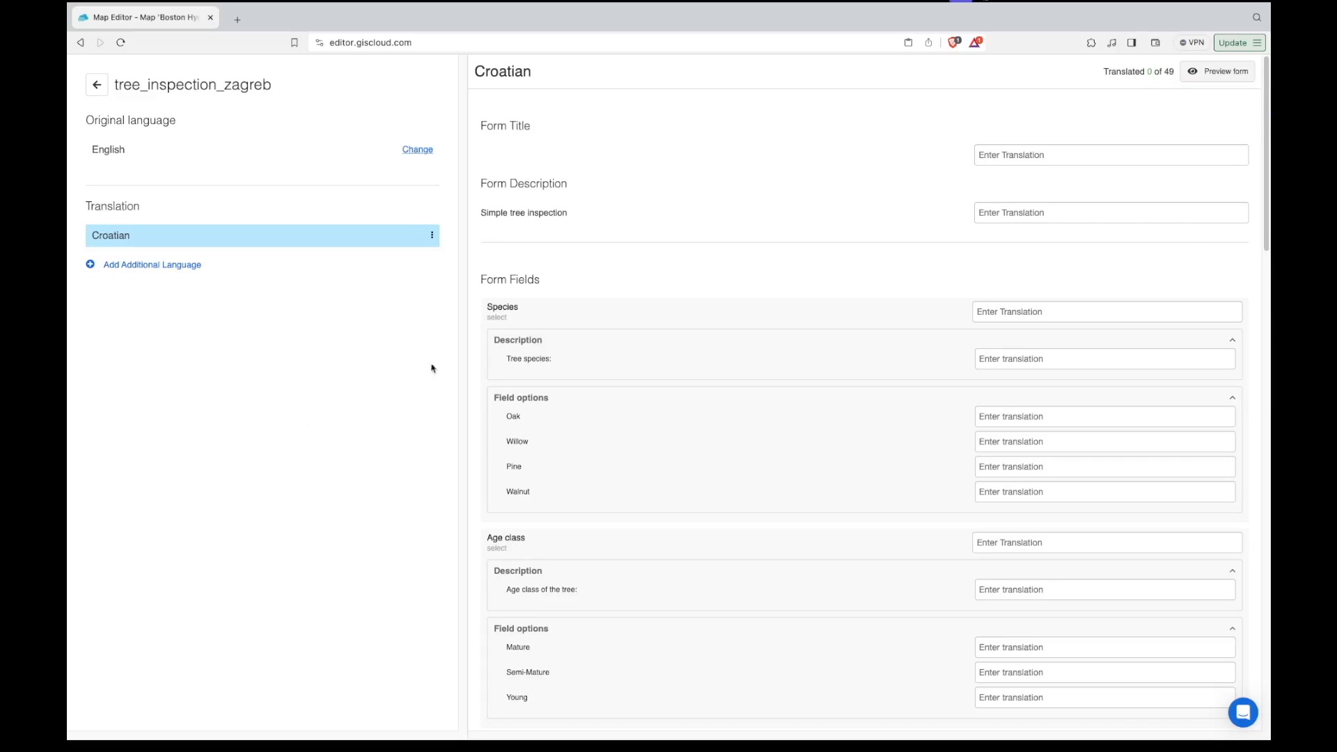
# Enter the Croatian translations "Vrsta" for the Species field and "Vrsta drveća" for its description.
pyautogui.scroll(-10, 811, 255)
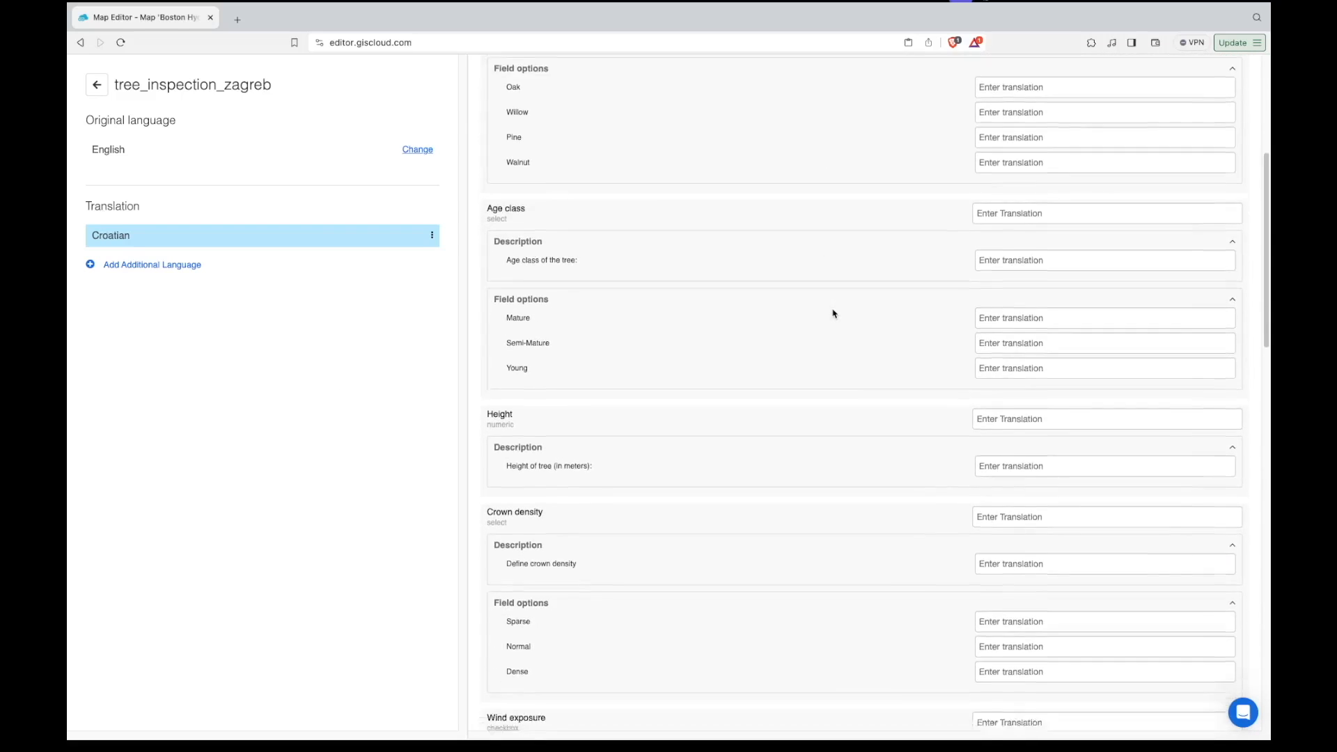
pyautogui.scroll(15, 830, 317)
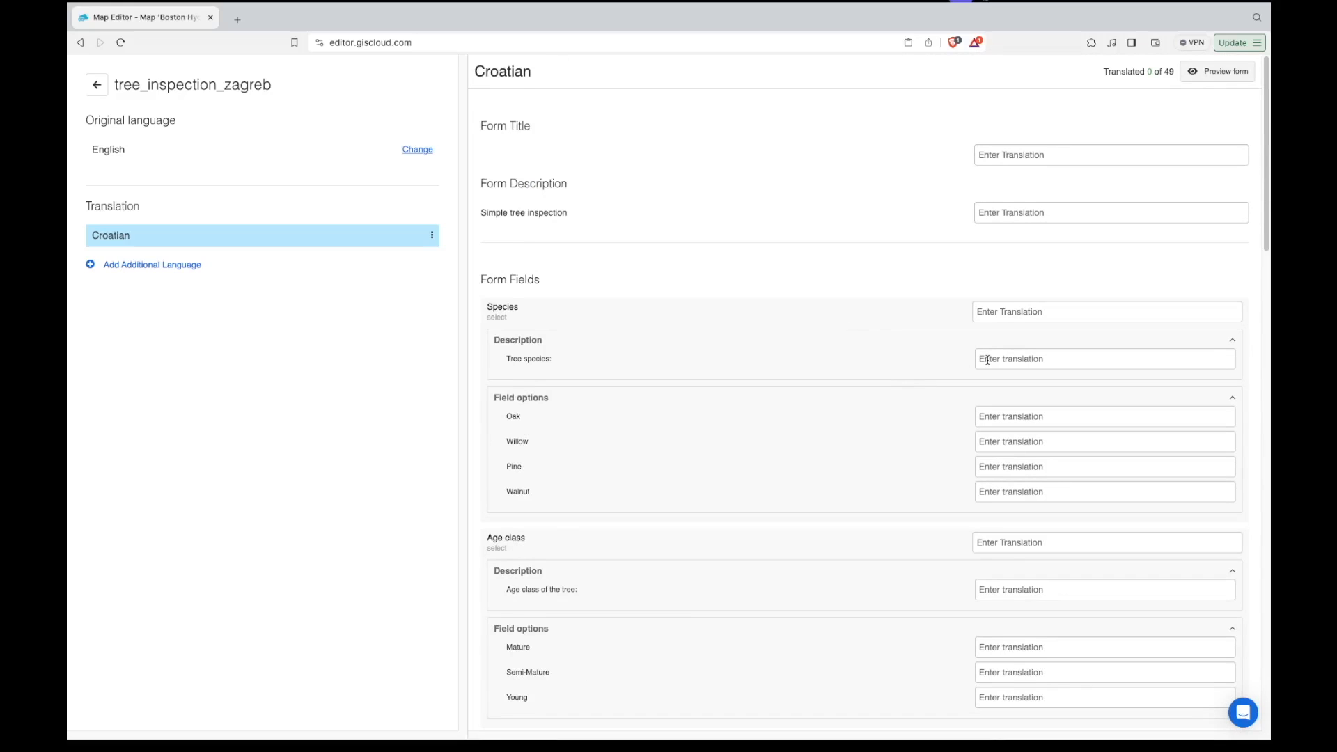
pyautogui.click(1009, 311)
pyautogui.write('Vrsta')
pyautogui.press('Tab')
pyautogui.write('Vrst')
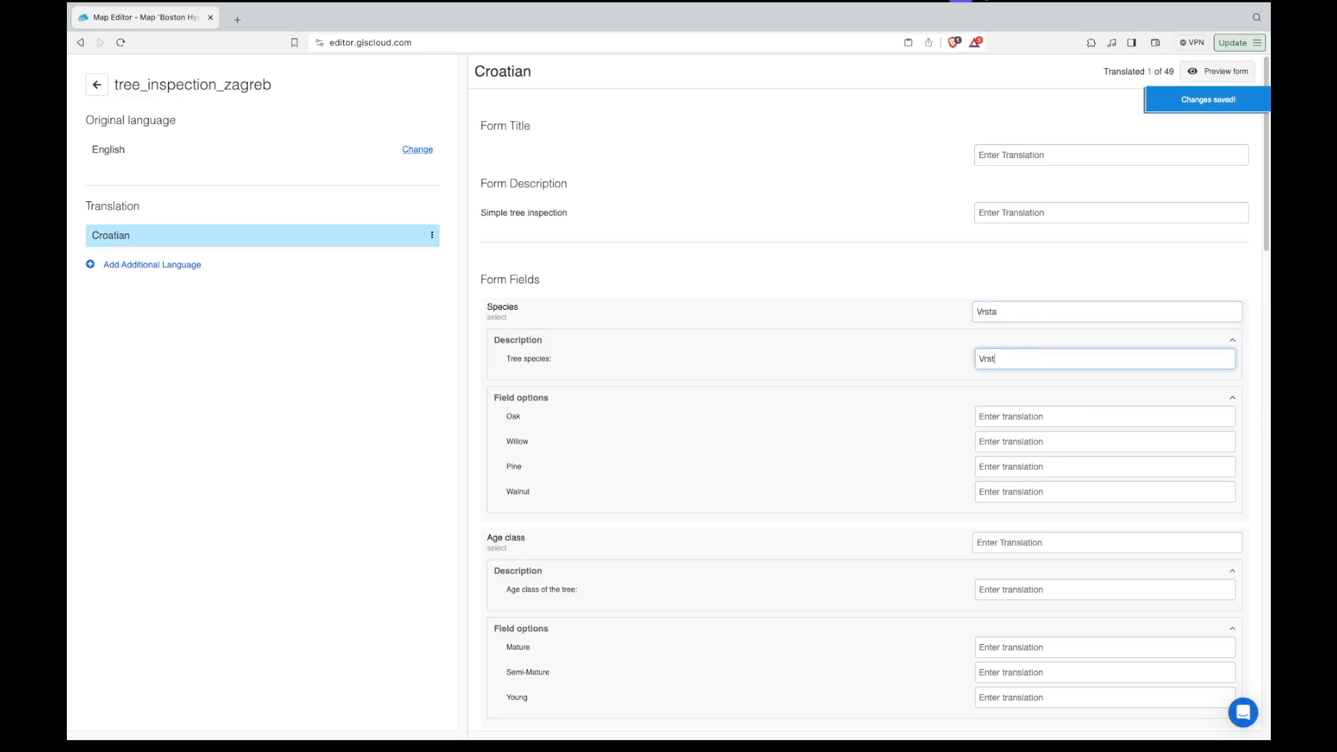
pyautogui.write('a drveća')
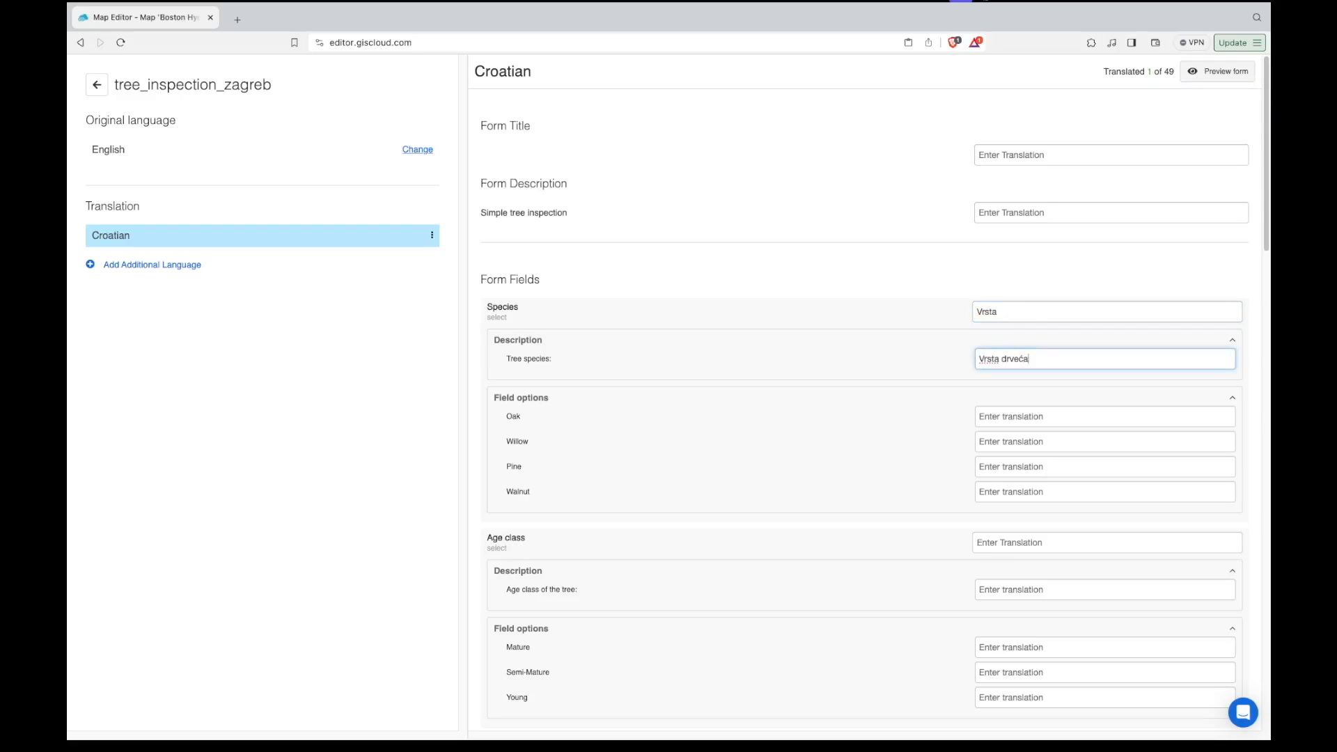
pyautogui.click(882, 433)
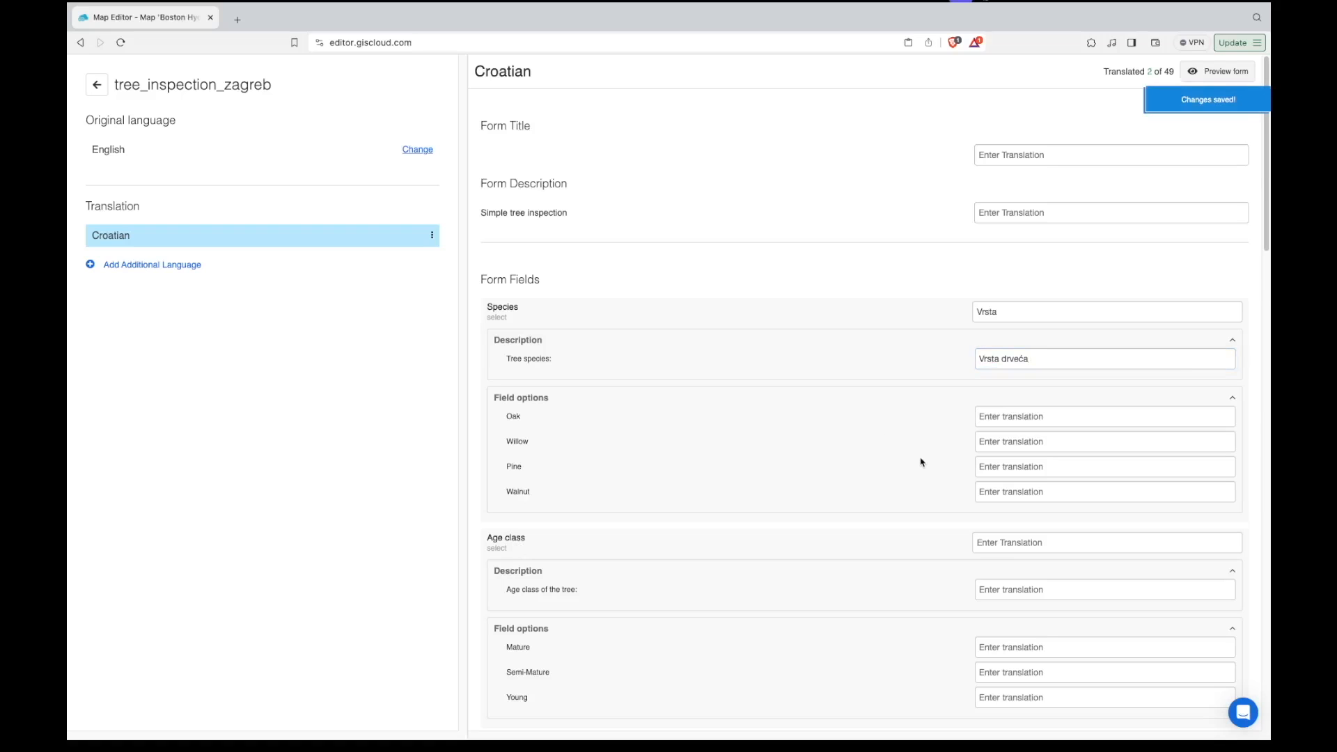
# Enter "Starost" as the Croatian translation of the Age class field.
pyautogui.click(975, 544)
pyautogui.write('S')
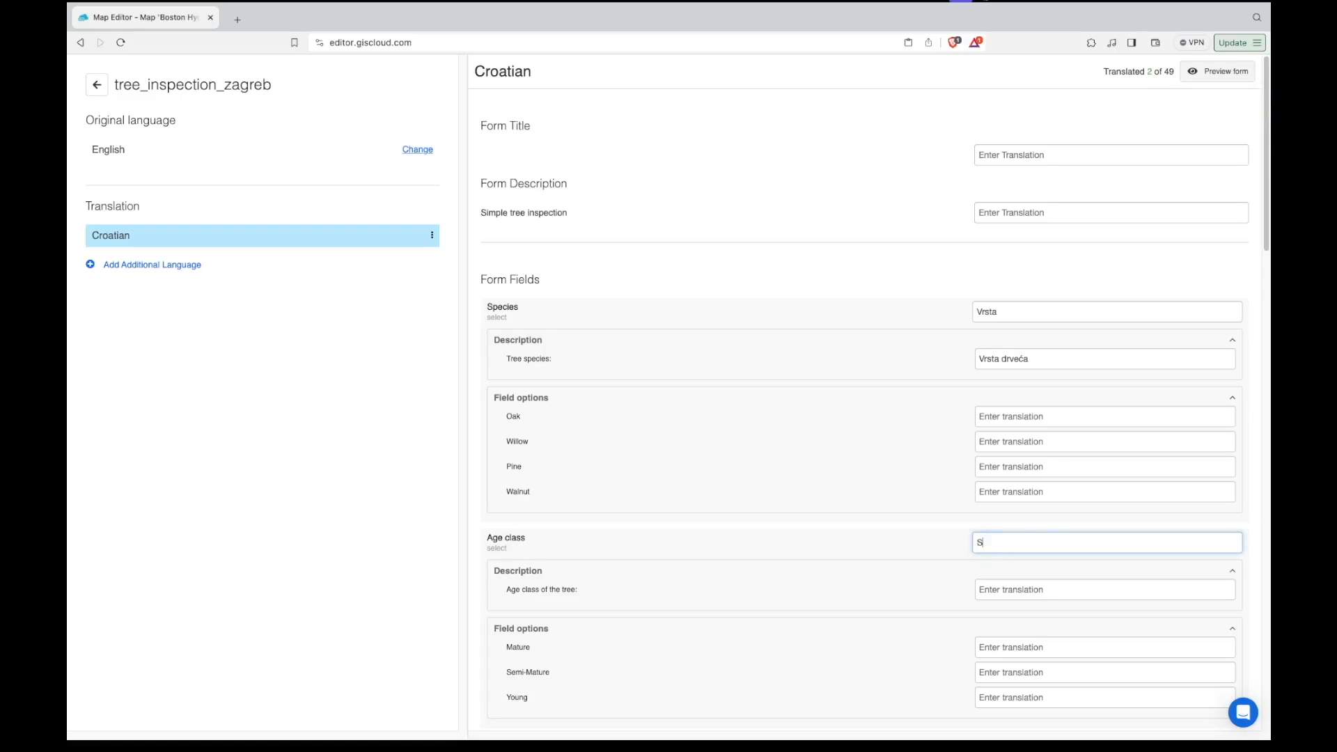
pyautogui.write('tarost')
pyautogui.click(826, 521)
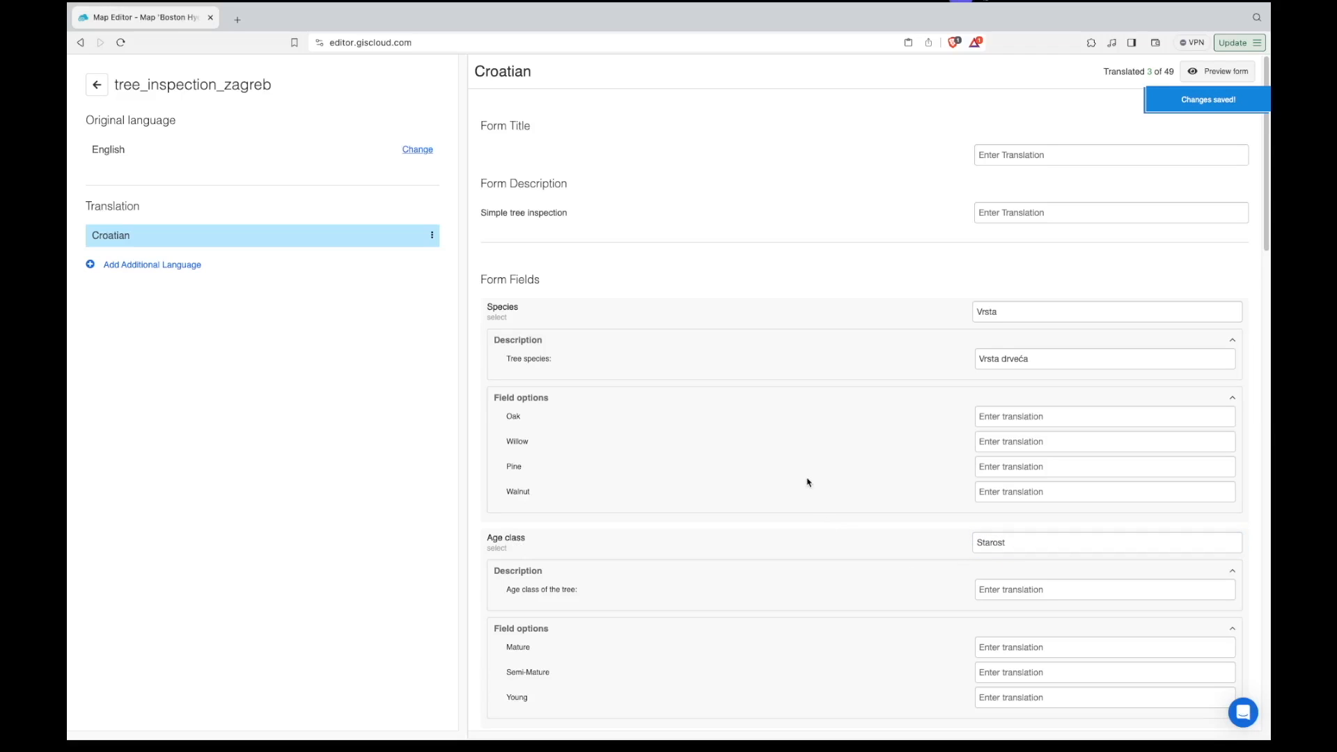